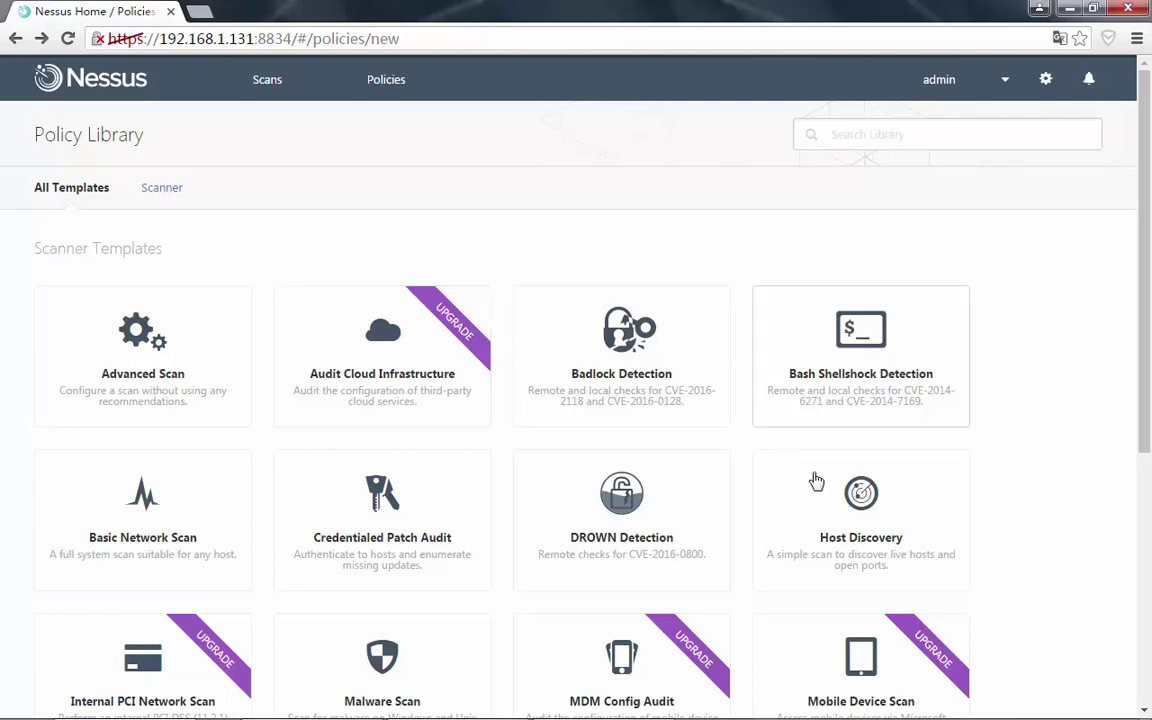
# Start a new policy from the Basic Network Scan template, with "basic" as both its name and description
pyautogui.scroll(-2, 823, 489)
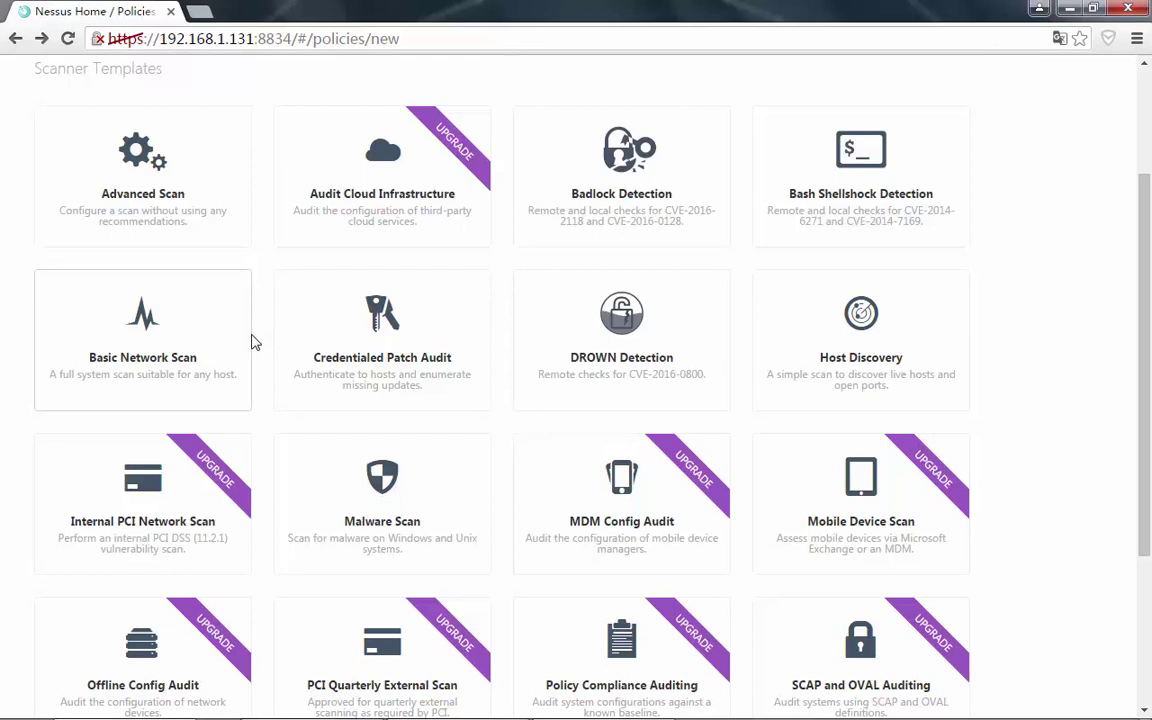
pyautogui.click(165, 331)
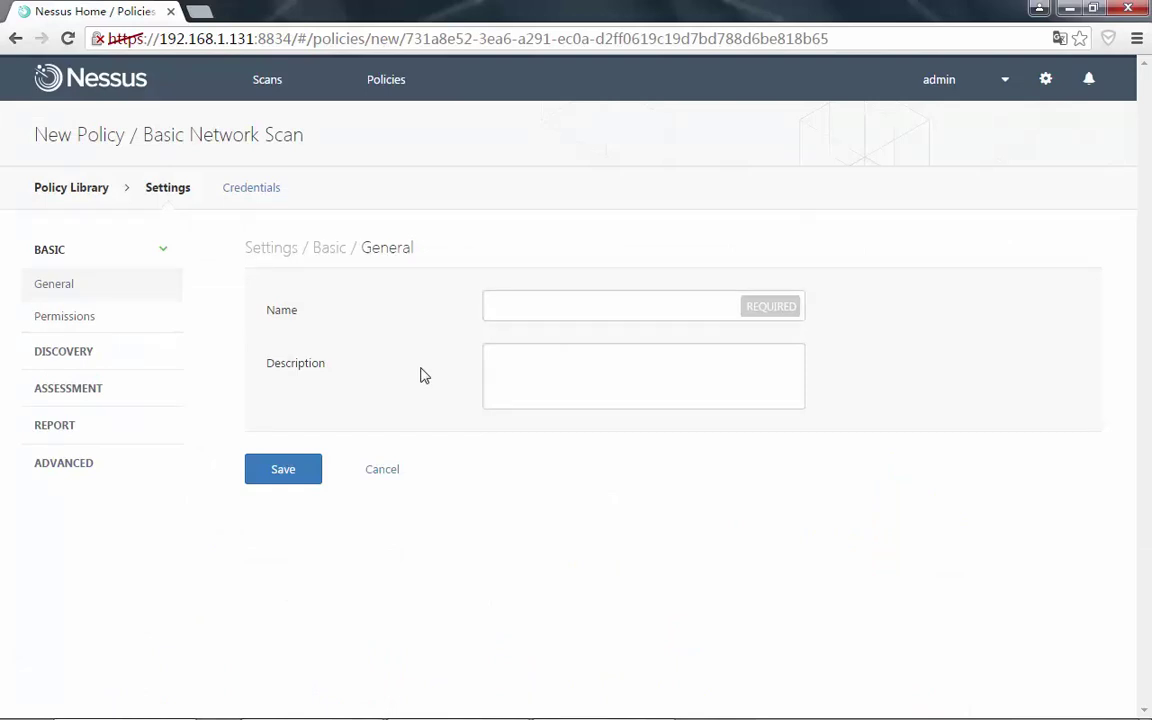
pyautogui.click(548, 302)
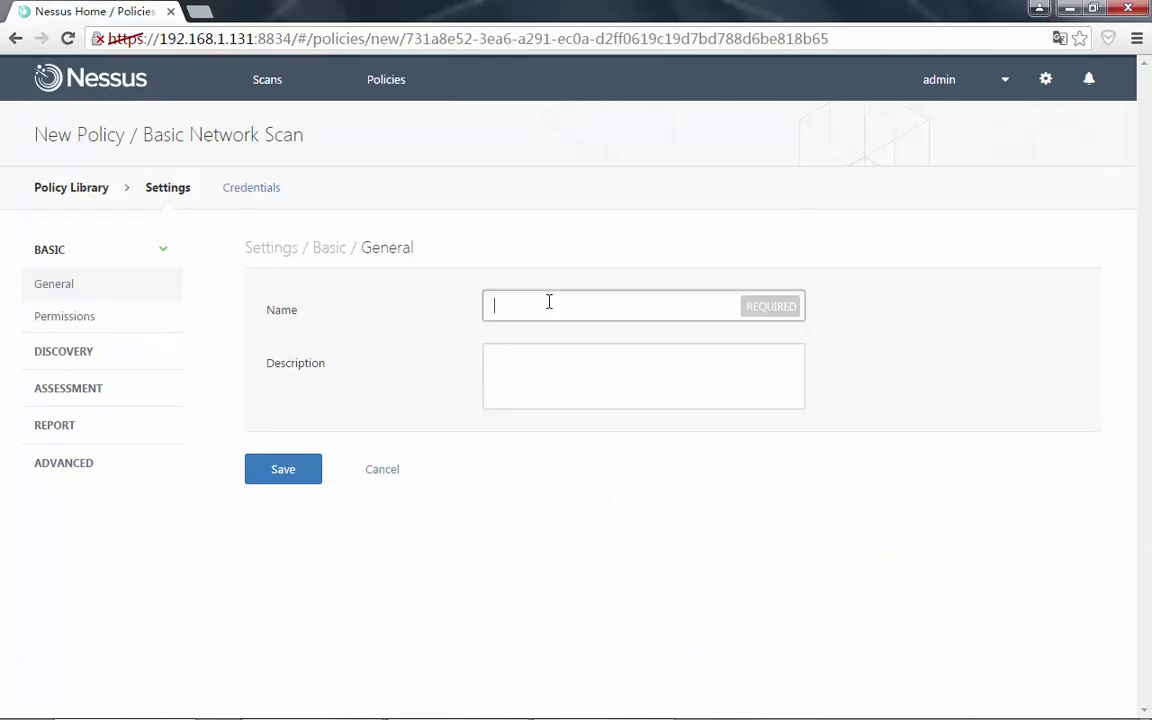
pyautogui.write('basic')
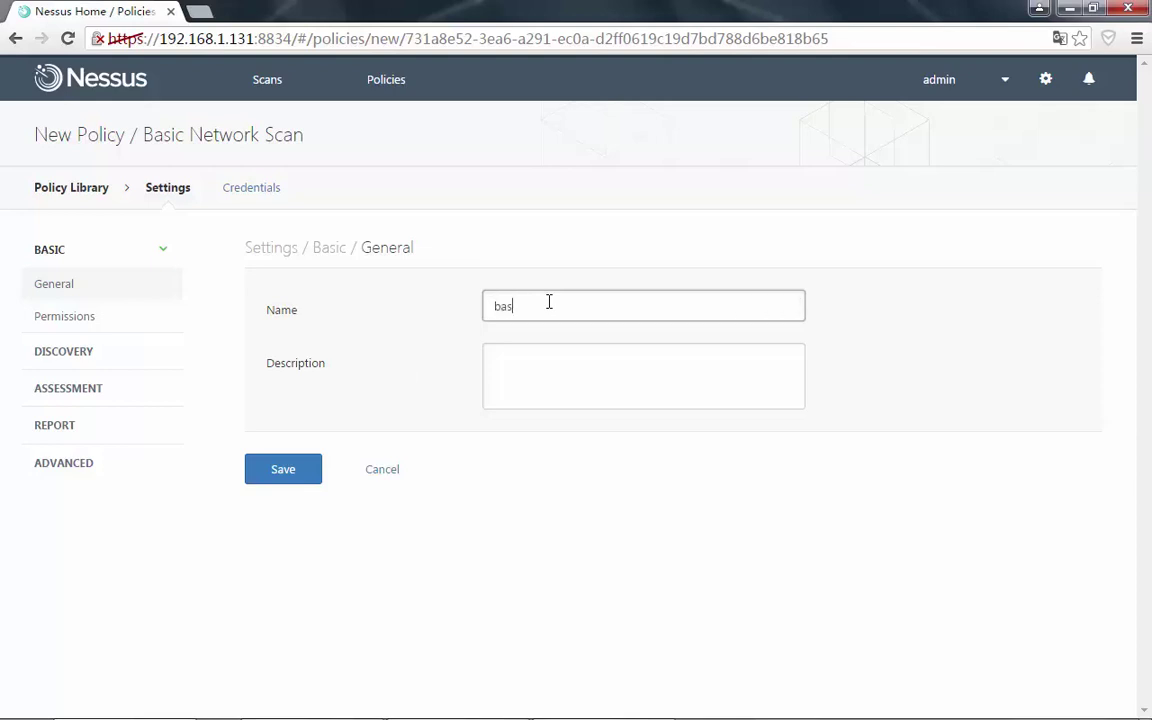
pyautogui.press('Tab')
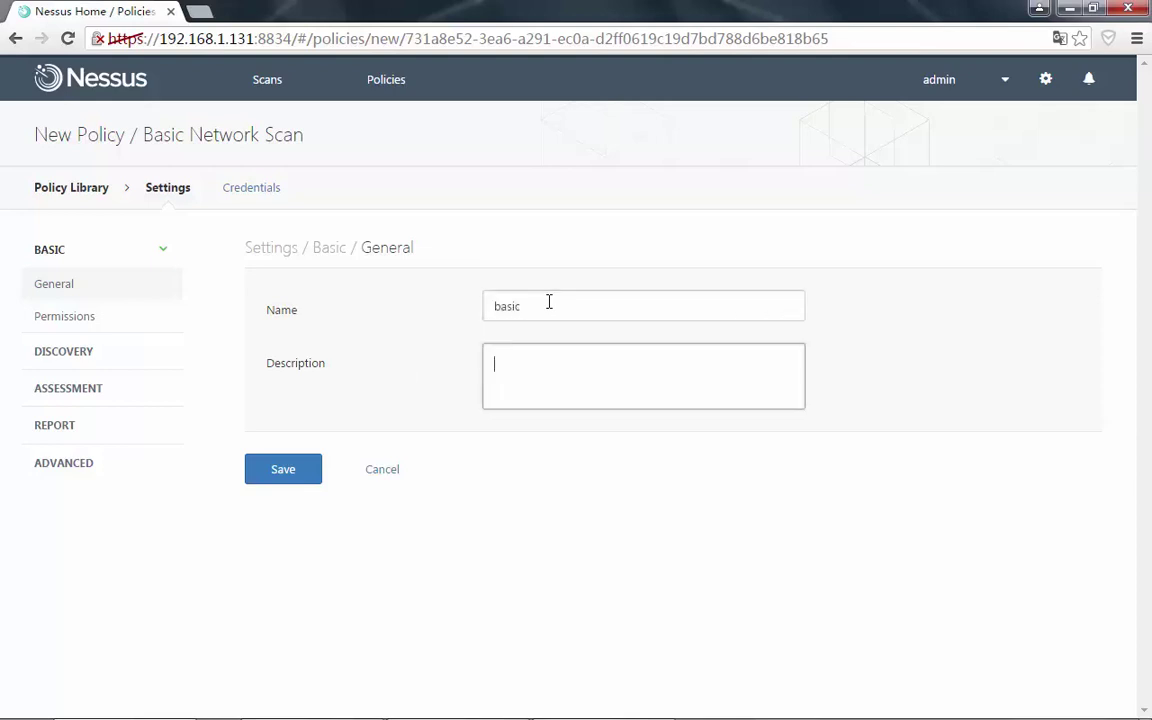
pyautogui.write('bac')
pyautogui.write('ic')
# Set the policy's default permission to "Can use"
pyautogui.click(114, 317)
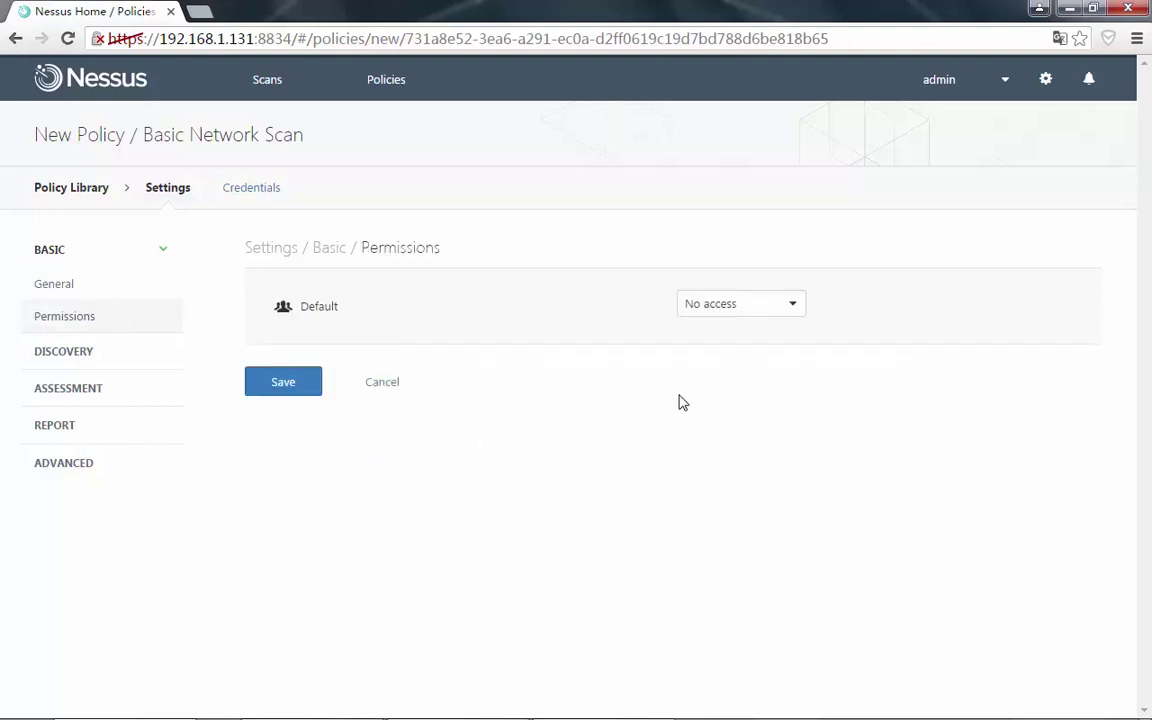
pyautogui.click(733, 314)
pyautogui.click(737, 359)
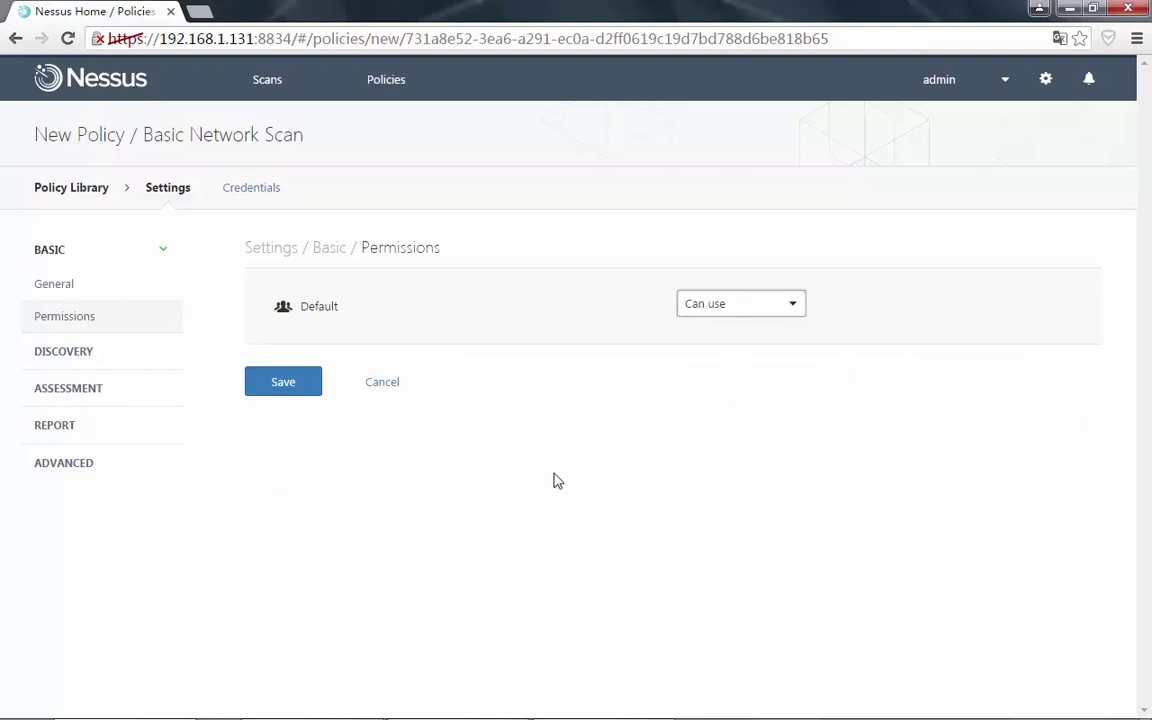
# Set the policy's discovery scan type to "Port scan (all ports)"
pyautogui.click(74, 366)
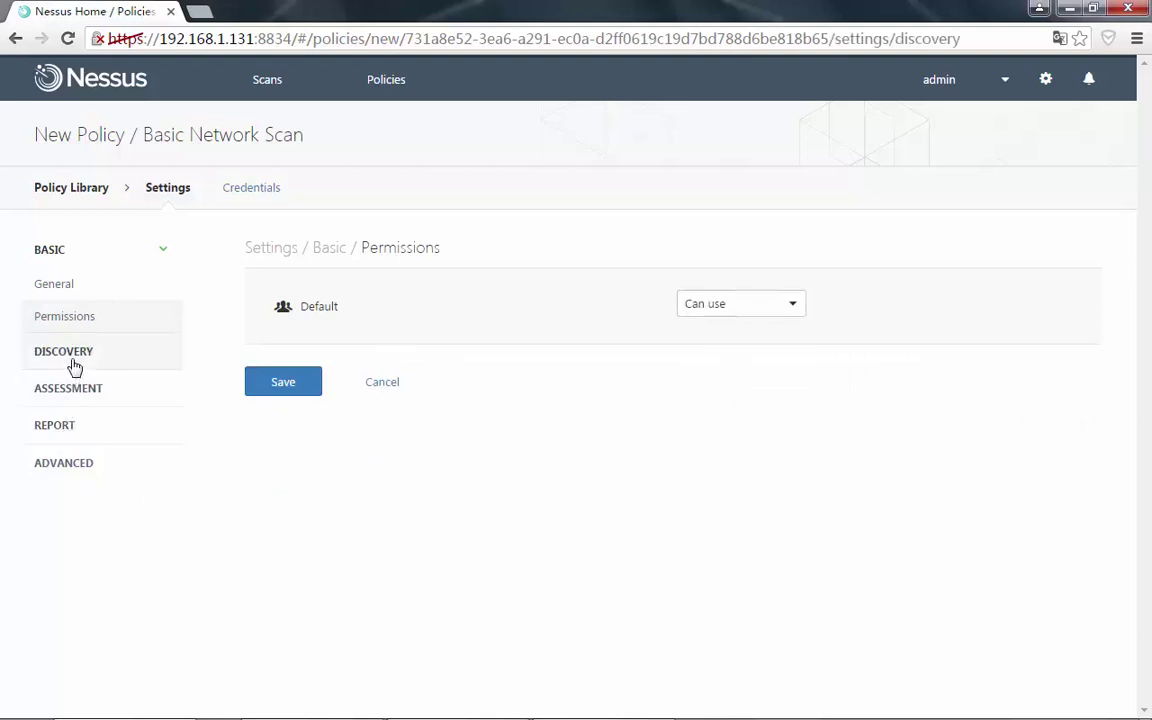
pyautogui.scroll(-2, 628, 292)
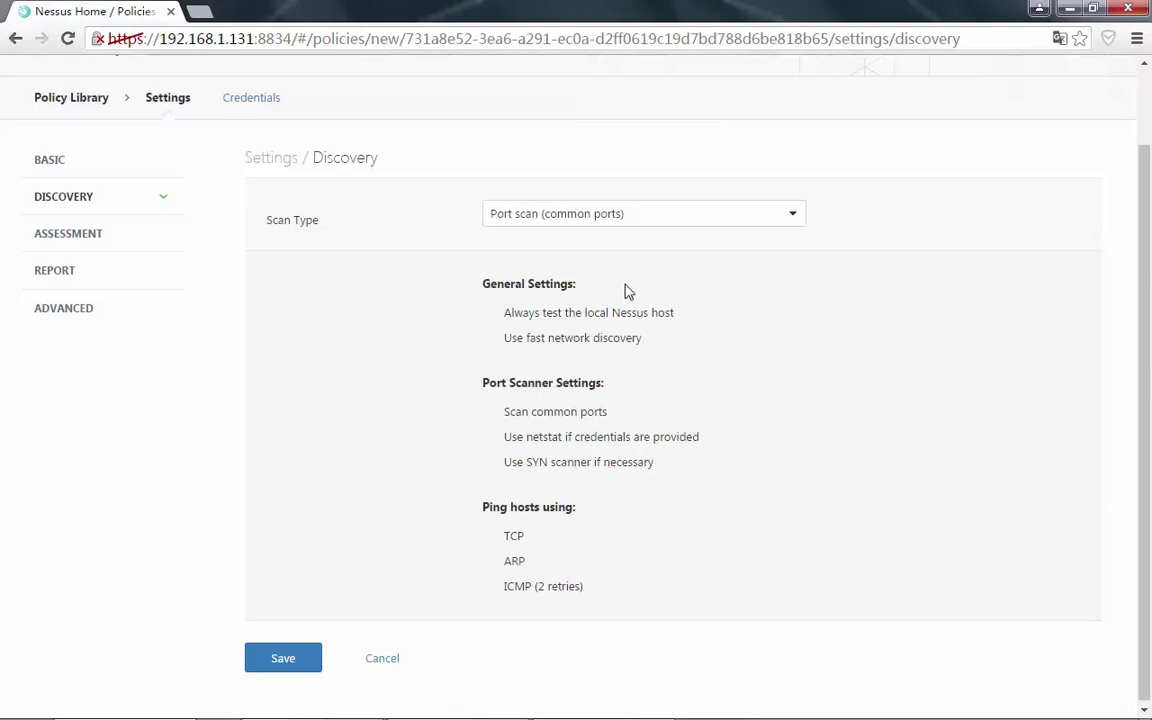
pyautogui.click(643, 215)
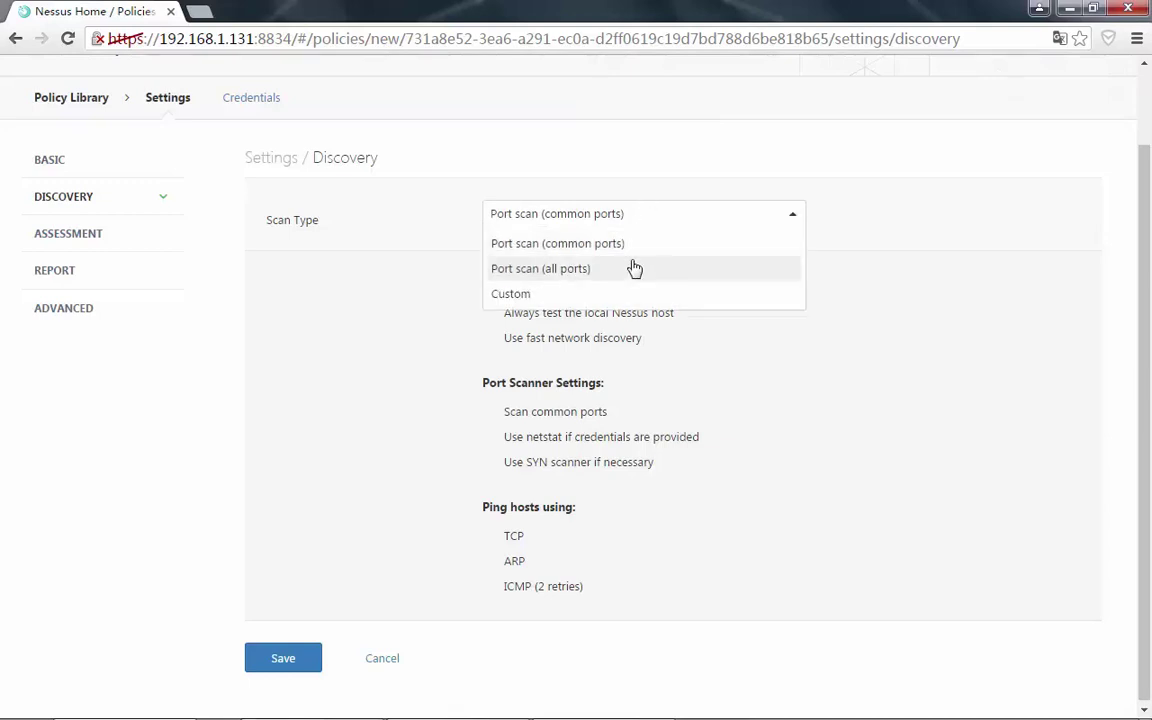
pyautogui.click(634, 268)
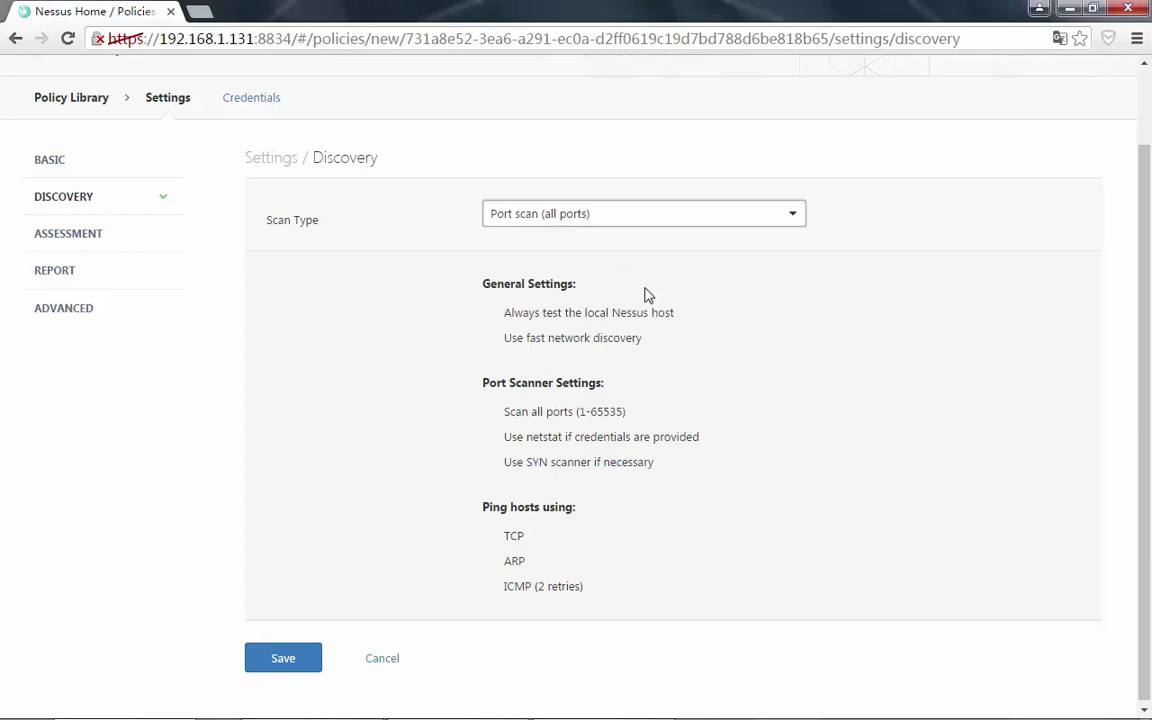
pyautogui.click(581, 222)
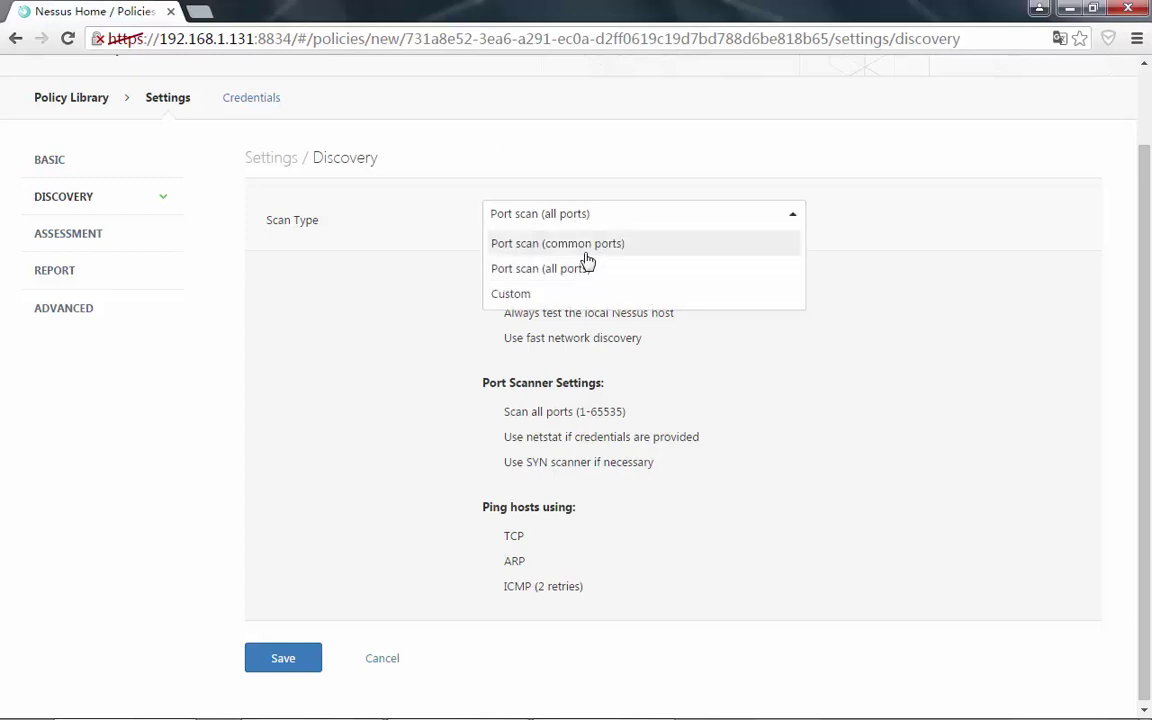
pyautogui.click(587, 267)
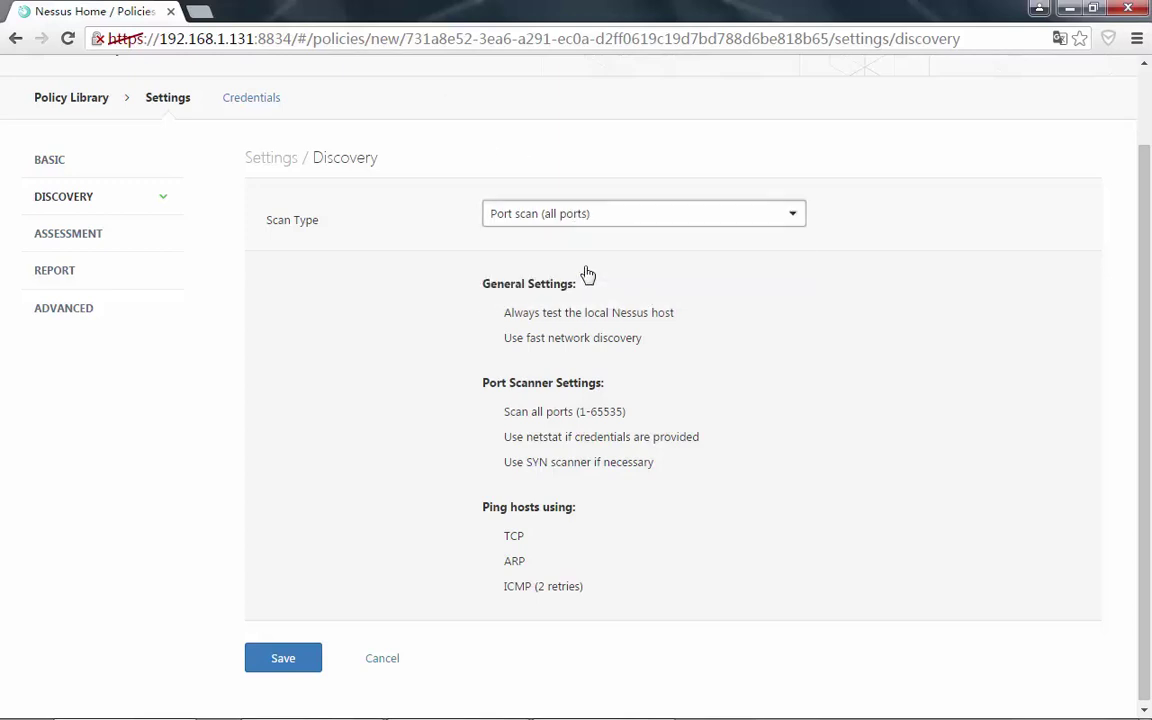
# Review the policy's report settings and the scan types available for its assessment
pyautogui.click(89, 269)
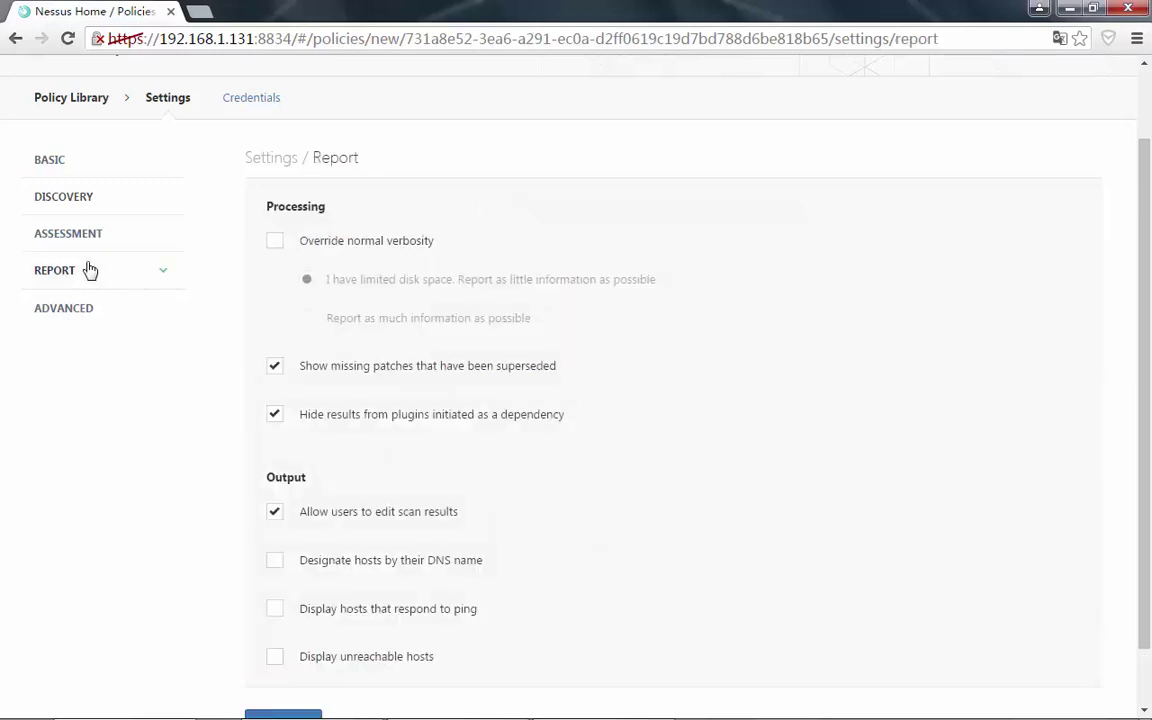
pyautogui.click(86, 236)
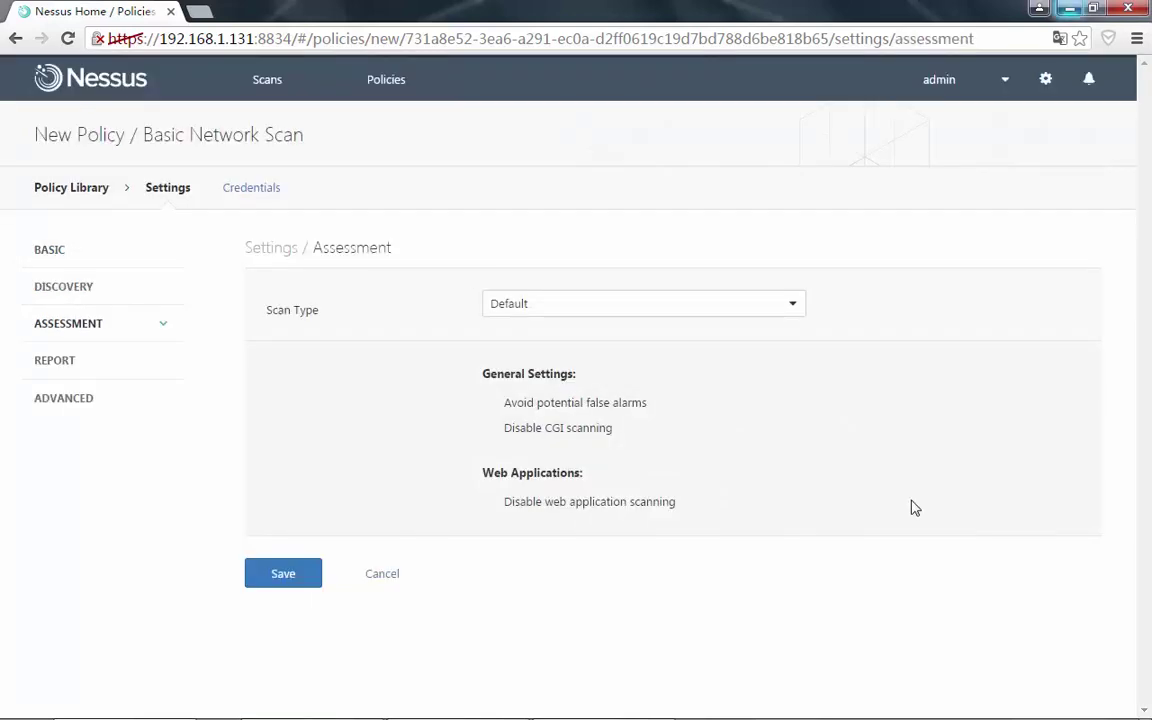
pyautogui.click(581, 310)
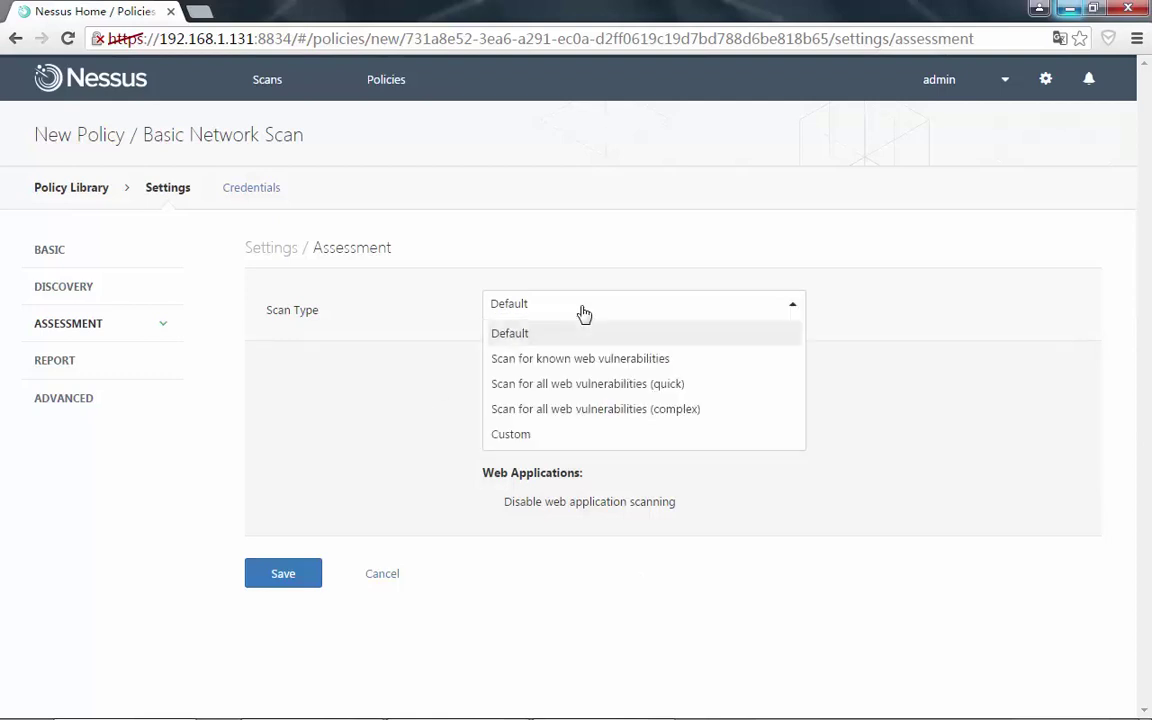
pyautogui.click(581, 310)
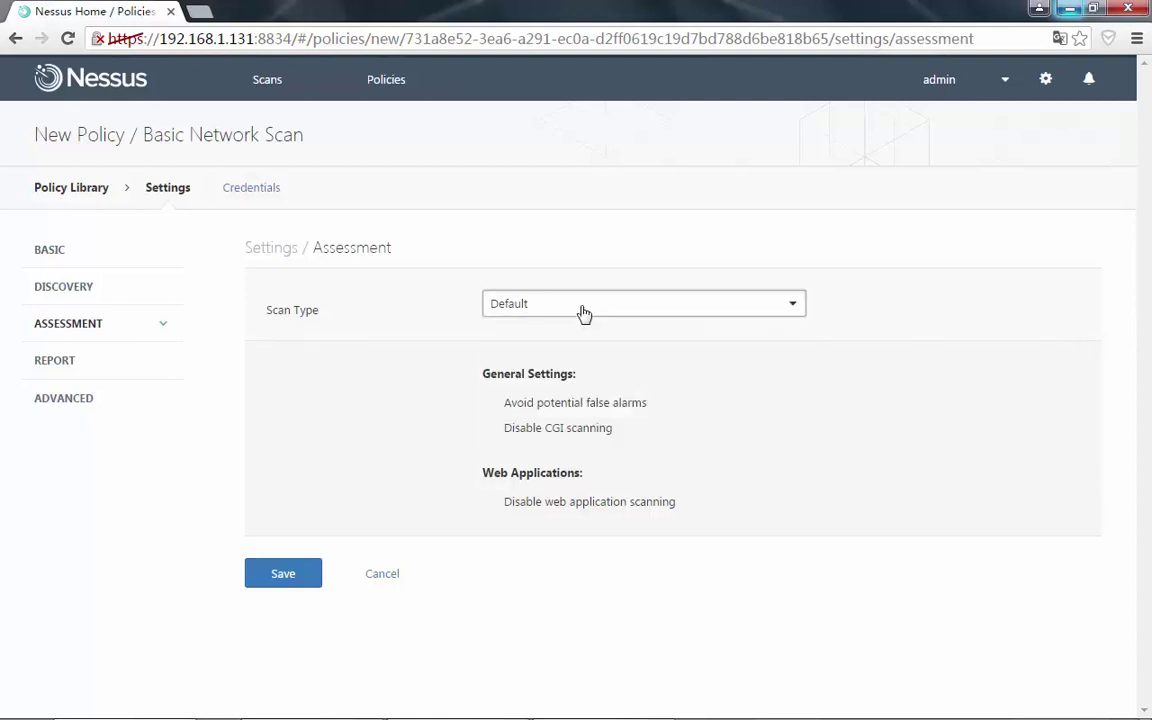
pyautogui.click(119, 372)
# Set the policy's advanced scan type to Default and save the policy
pyautogui.click(118, 399)
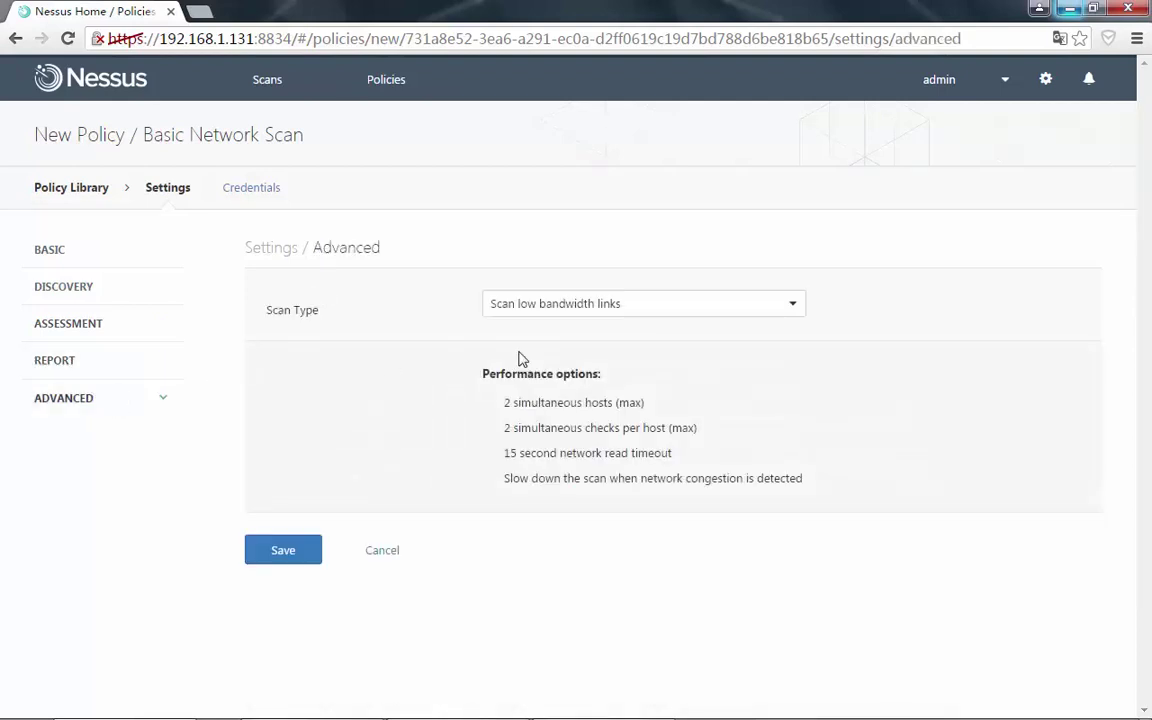
pyautogui.press('Up')
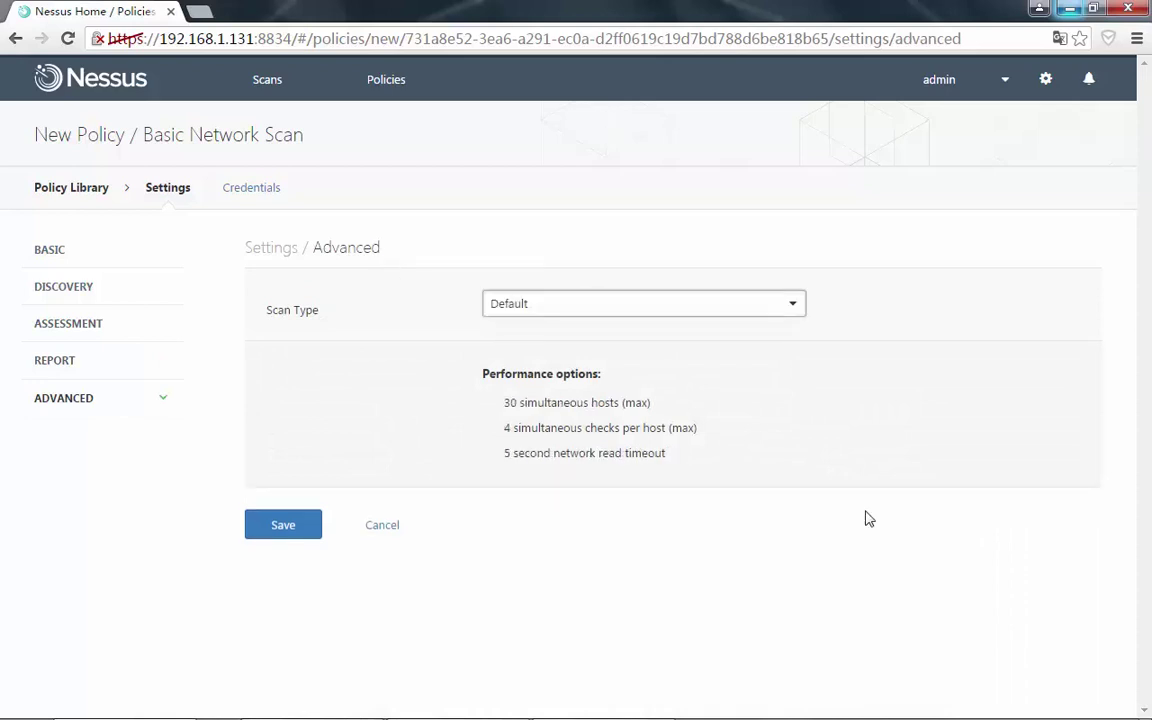
pyautogui.click(695, 424)
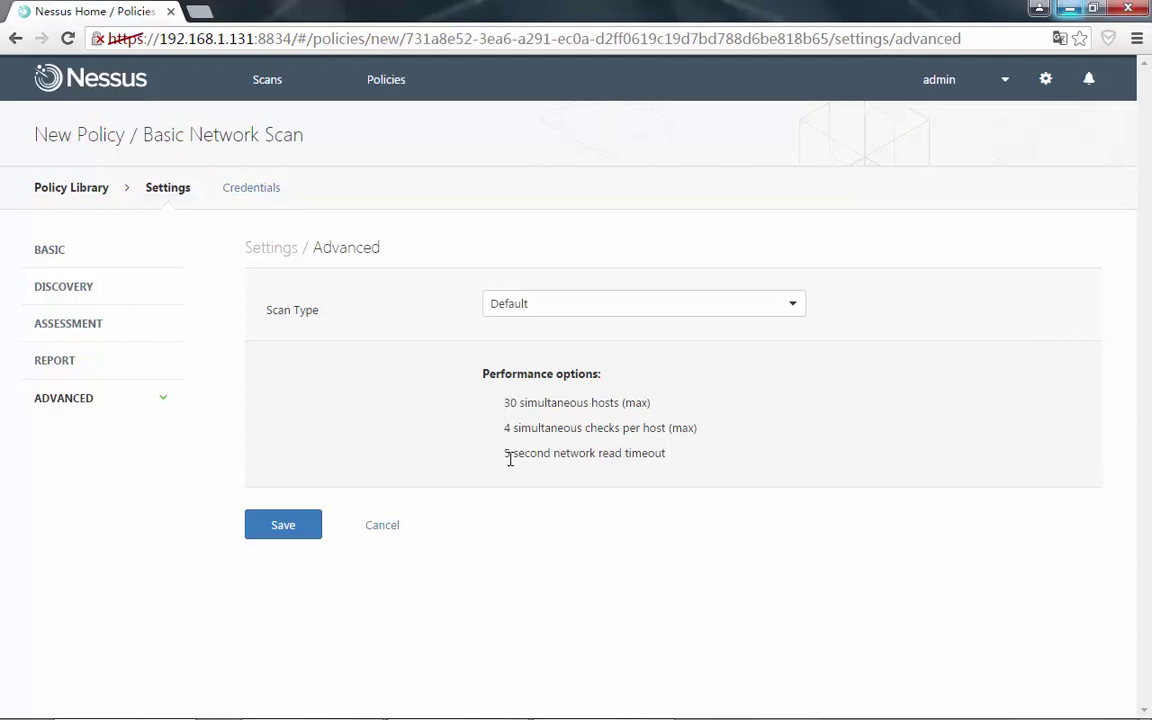
pyautogui.click(285, 524)
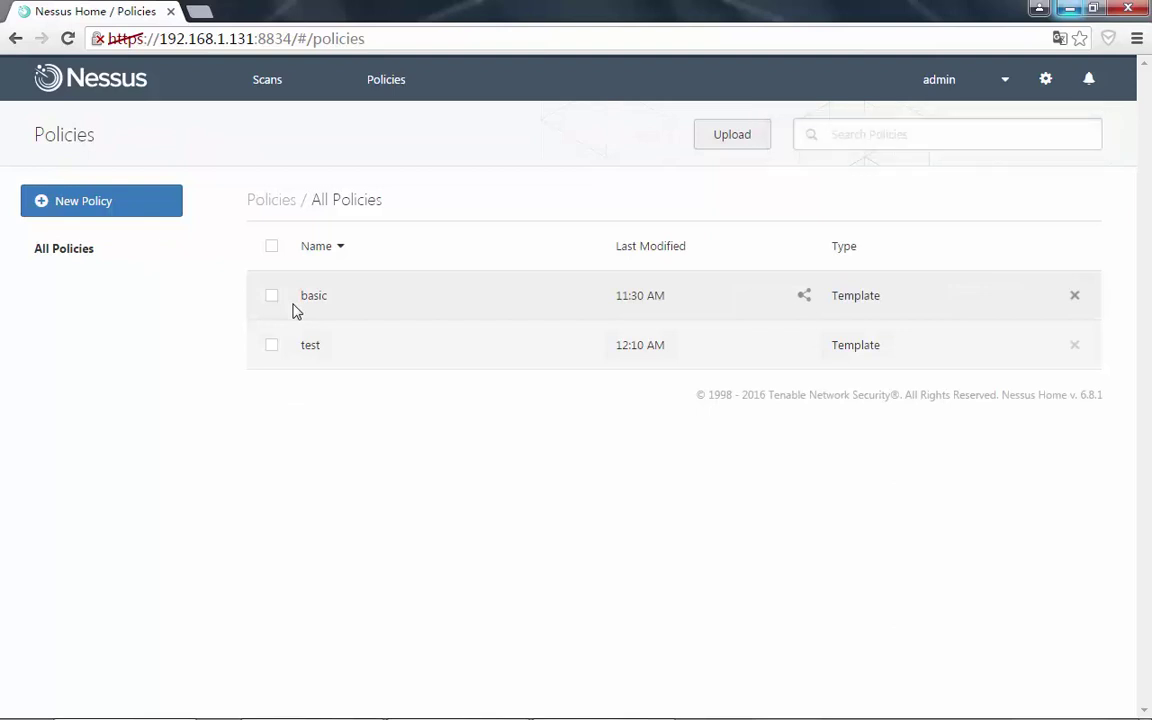
# Start a new scan based on the user-created policy "basic"
pyautogui.click(248, 88)
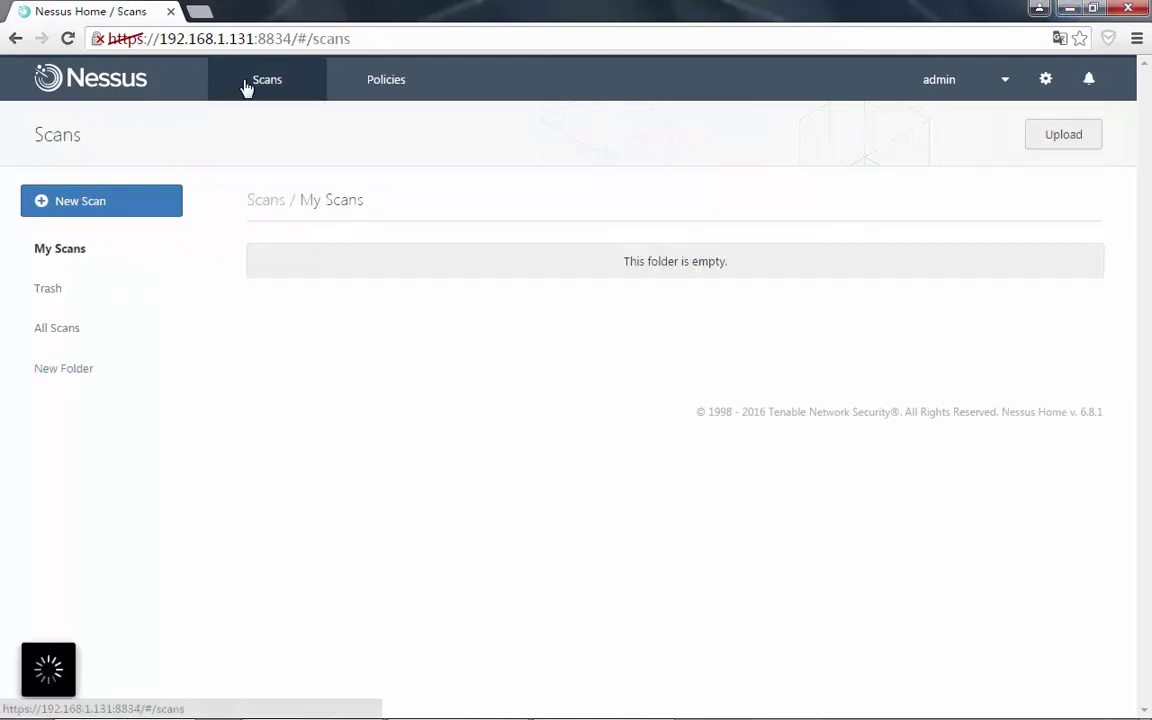
pyautogui.click(108, 207)
pyautogui.scroll(-6, 275, 404)
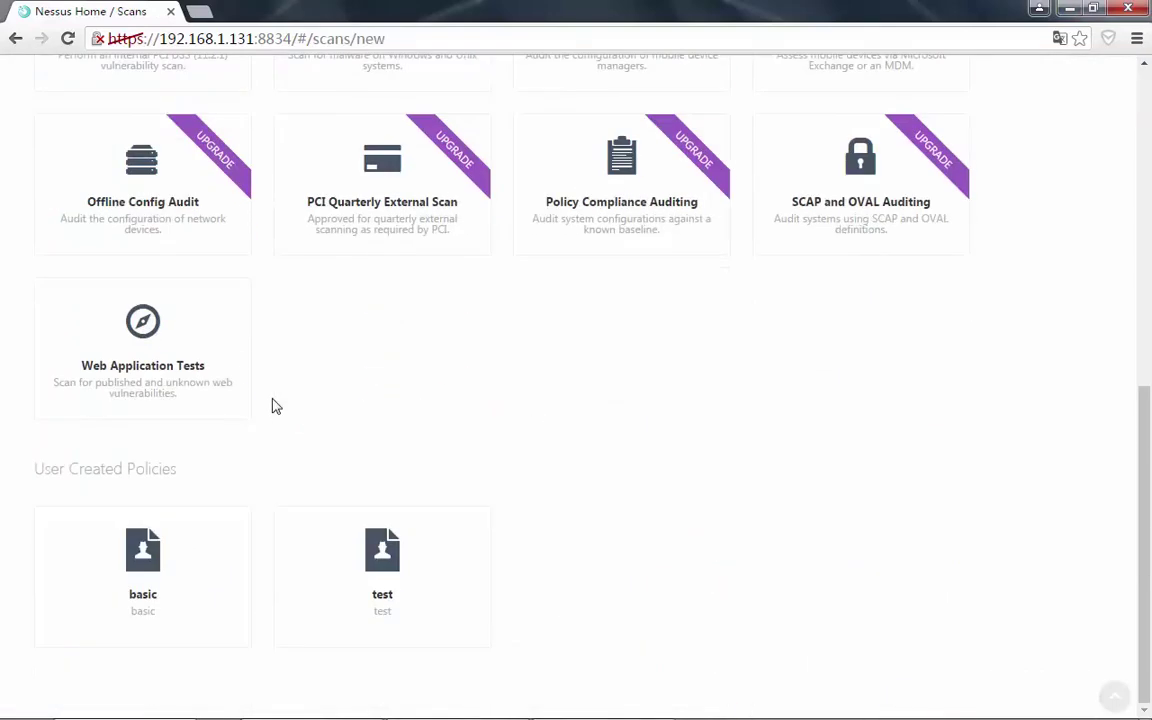
pyautogui.click(129, 571)
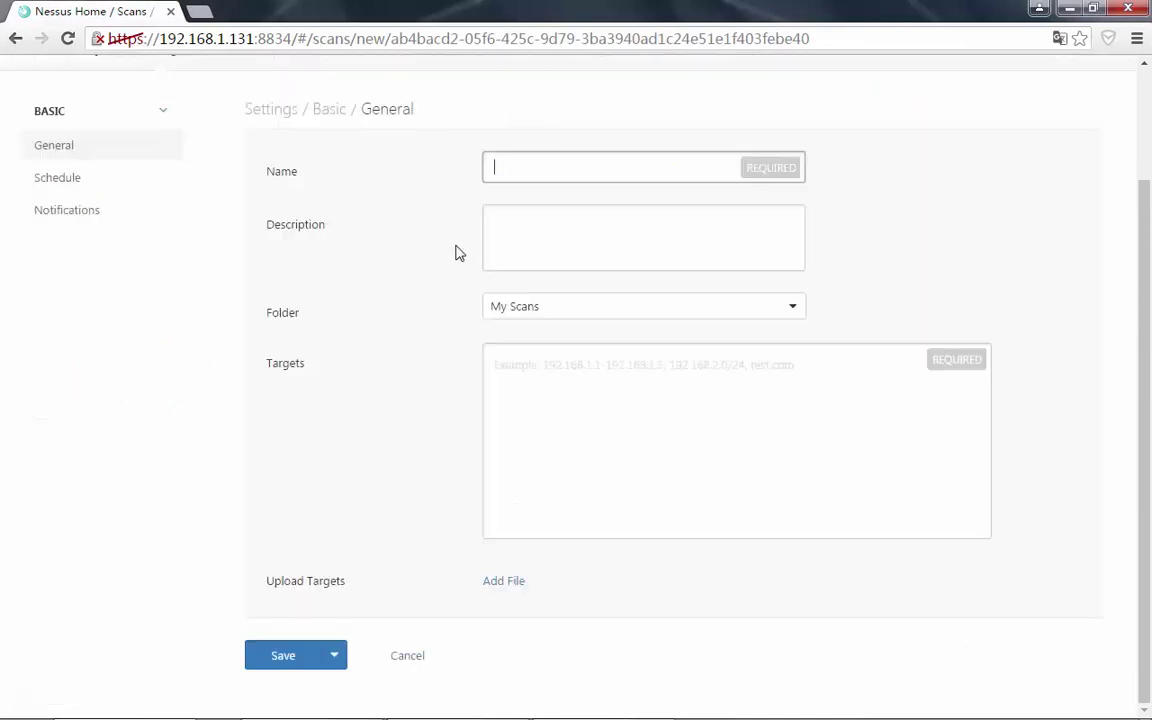
# Name the scan "test1234" and enter "test1234" as its description
pyautogui.write('test')
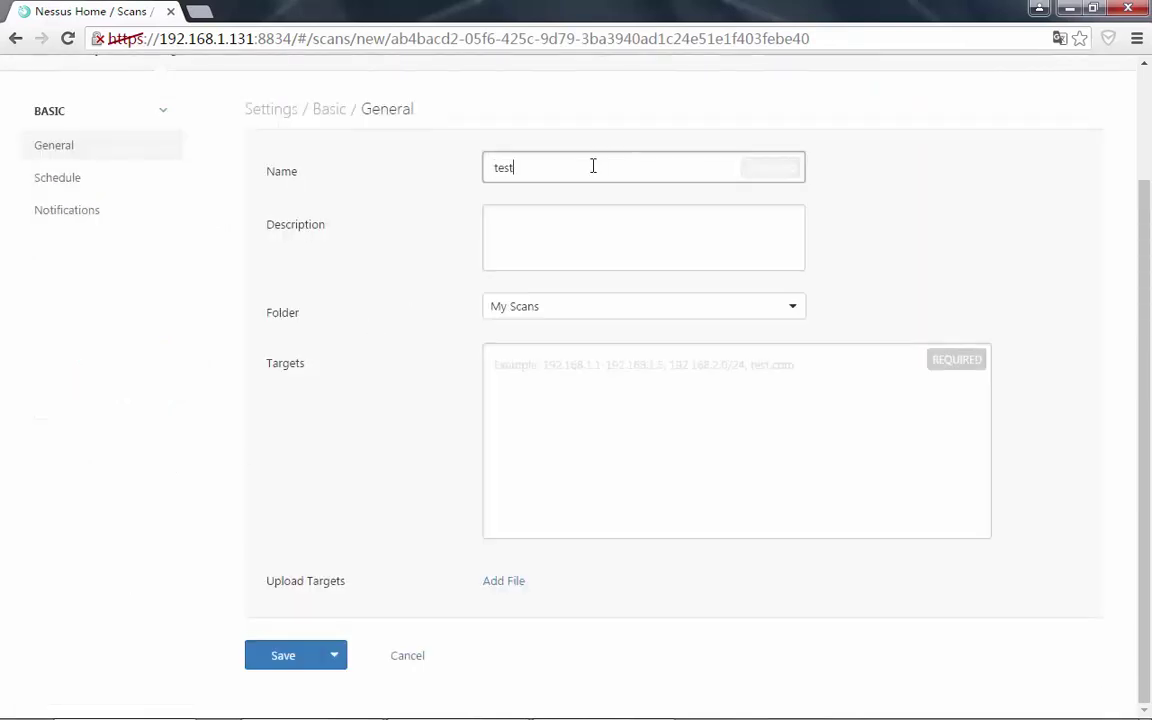
pyautogui.write('1234')
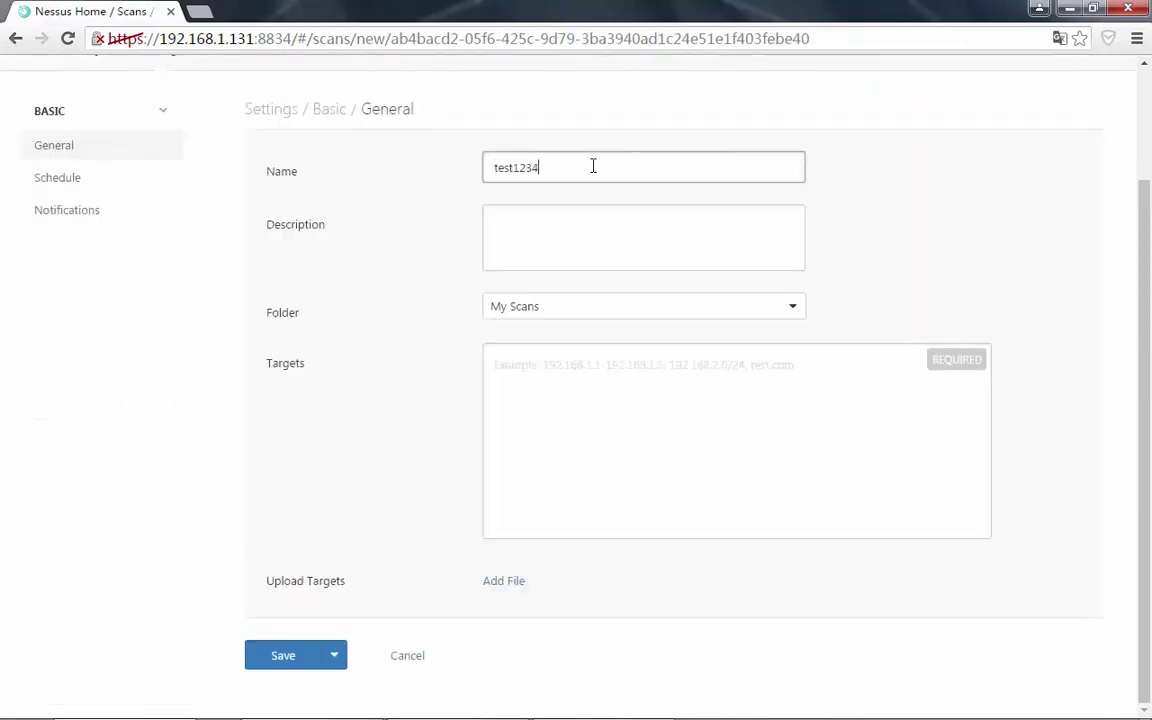
pyautogui.click(579, 224)
pyautogui.write('test1')
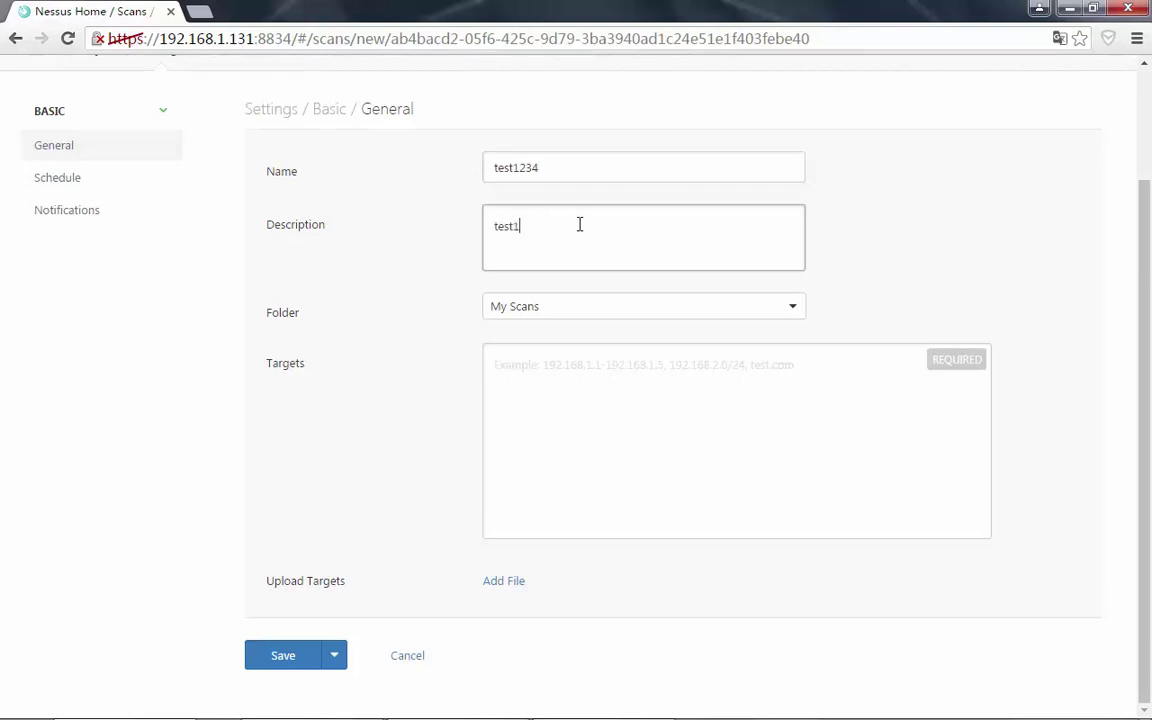
pyautogui.write('234')
# Set the scan target to 192.168.1.131 and save the scan
pyautogui.click(548, 388)
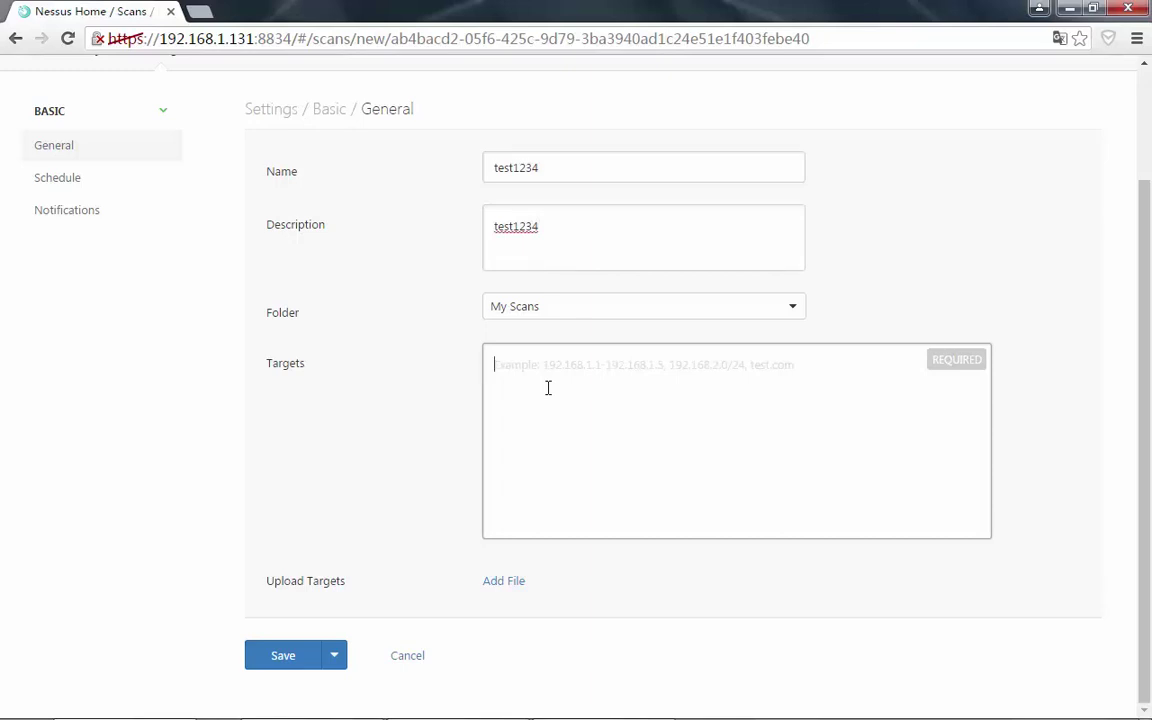
pyautogui.write('192.1')
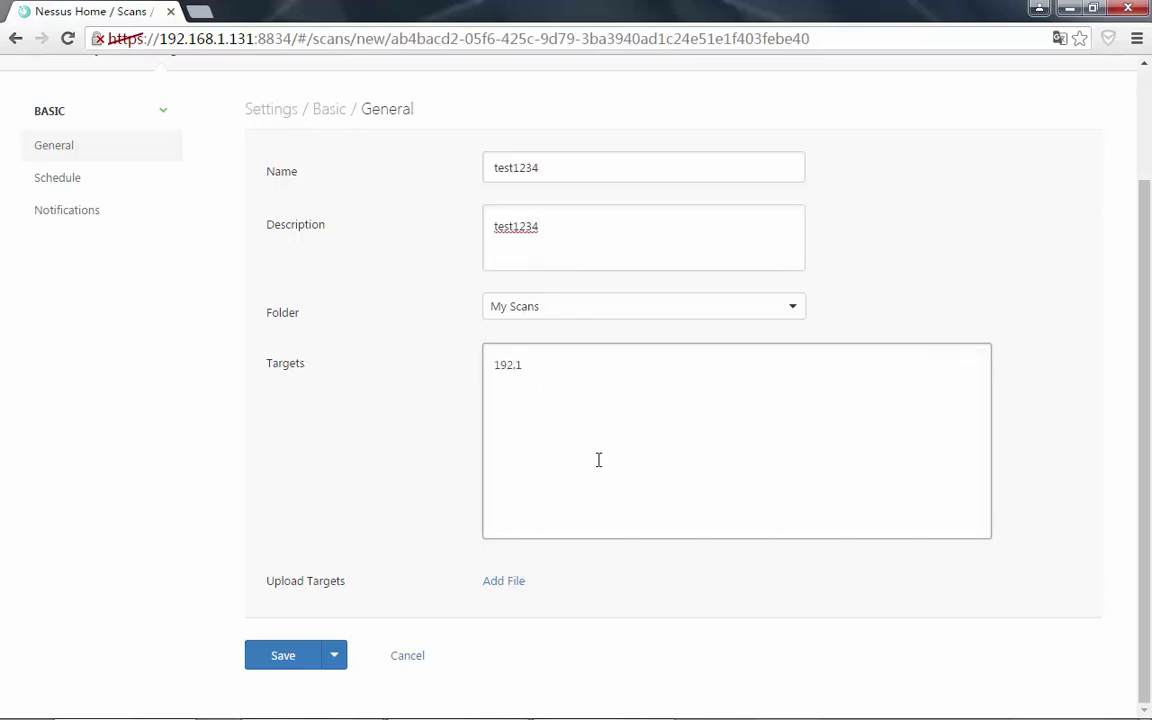
pyautogui.write('68.1.131')
pyautogui.click(284, 658)
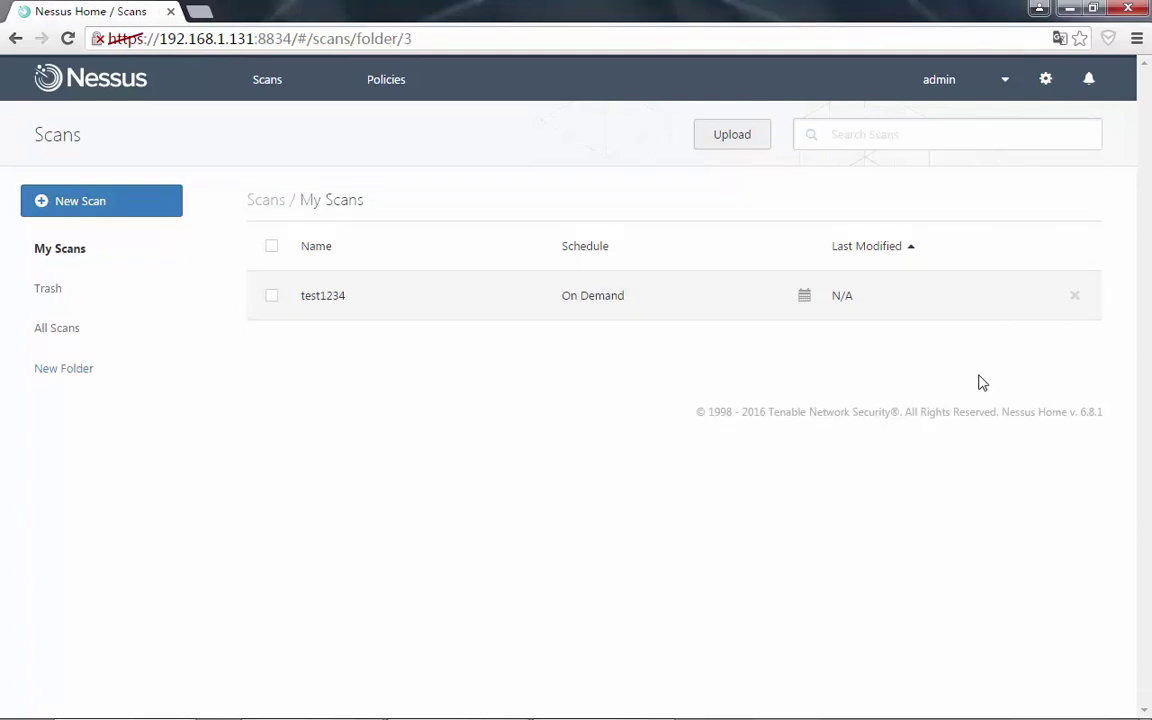
# Examine the test1234 scan results for host 192.168.1.131, down to the details of the "netstat portscanner (SSH)" finding
pyautogui.click(576, 297)
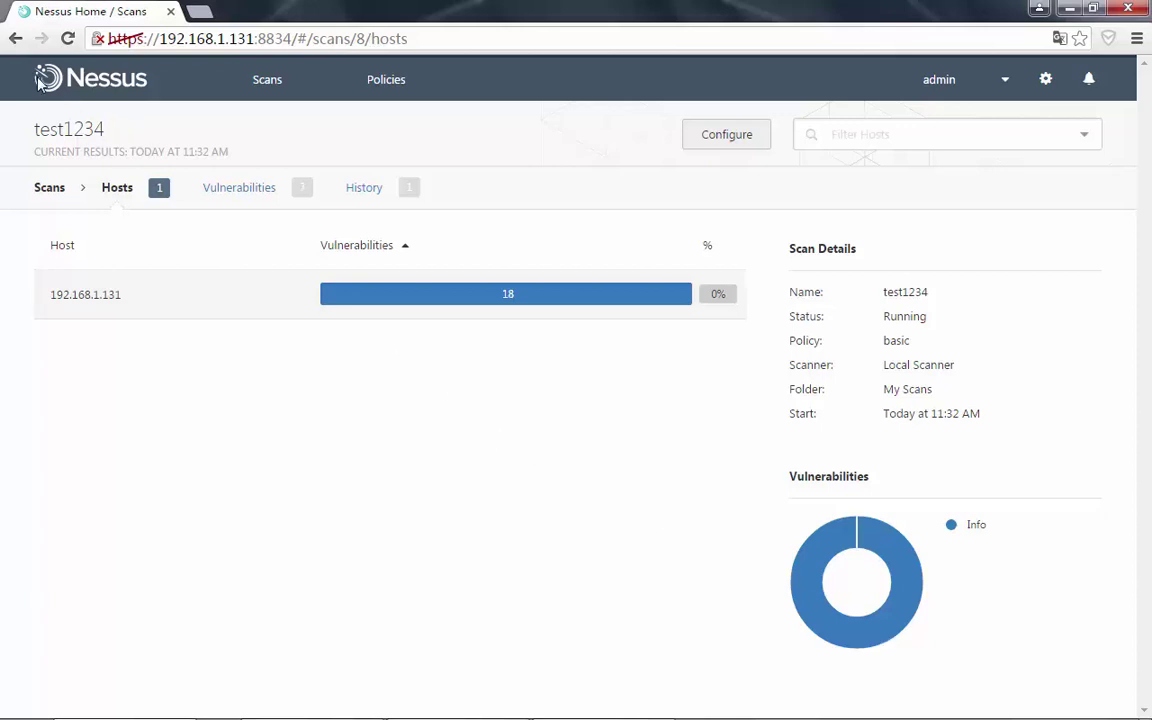
pyautogui.click(15, 38)
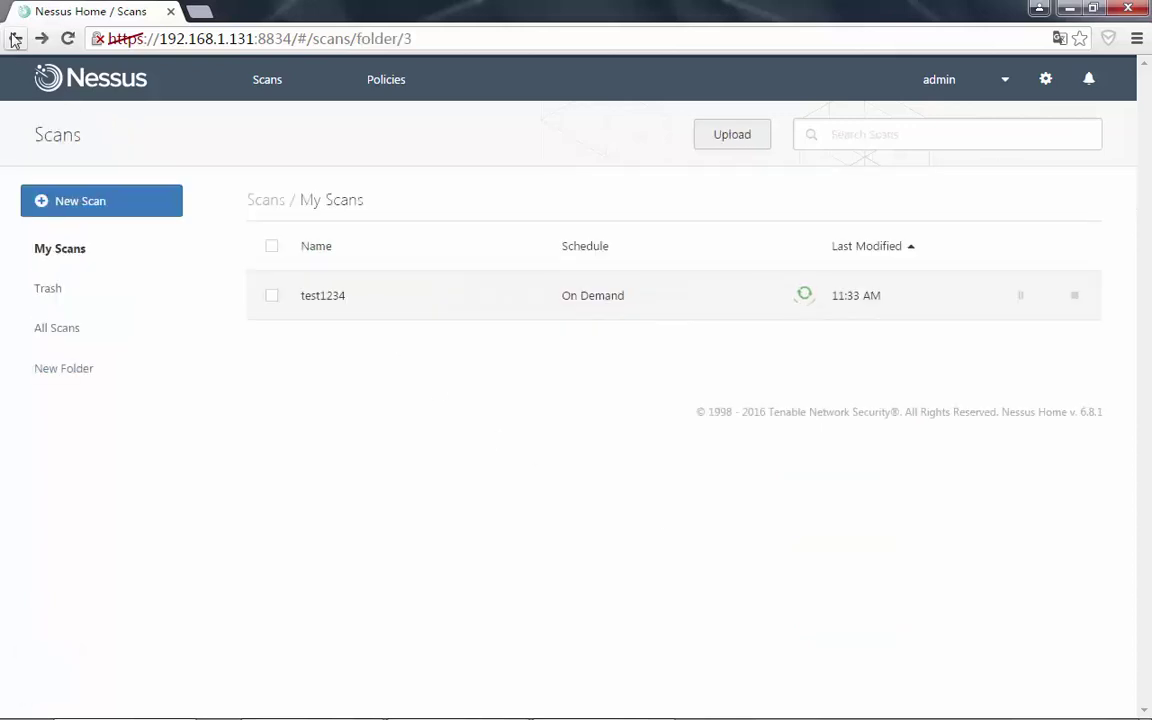
pyautogui.click(607, 300)
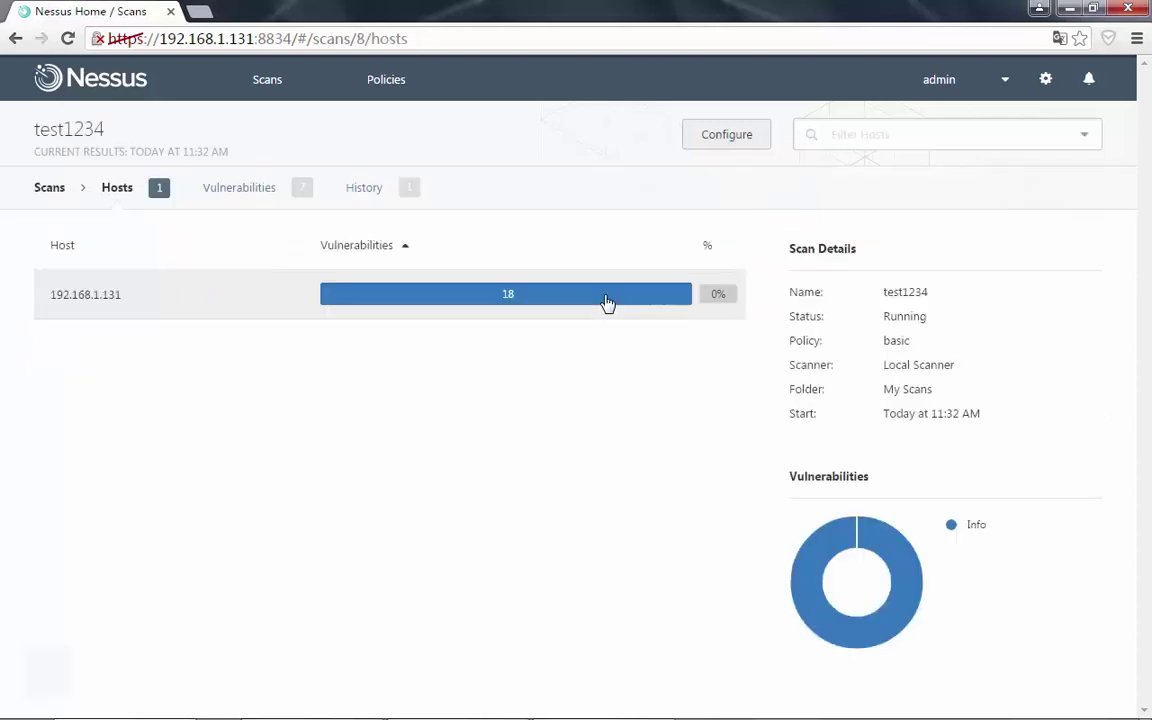
pyautogui.click(375, 314)
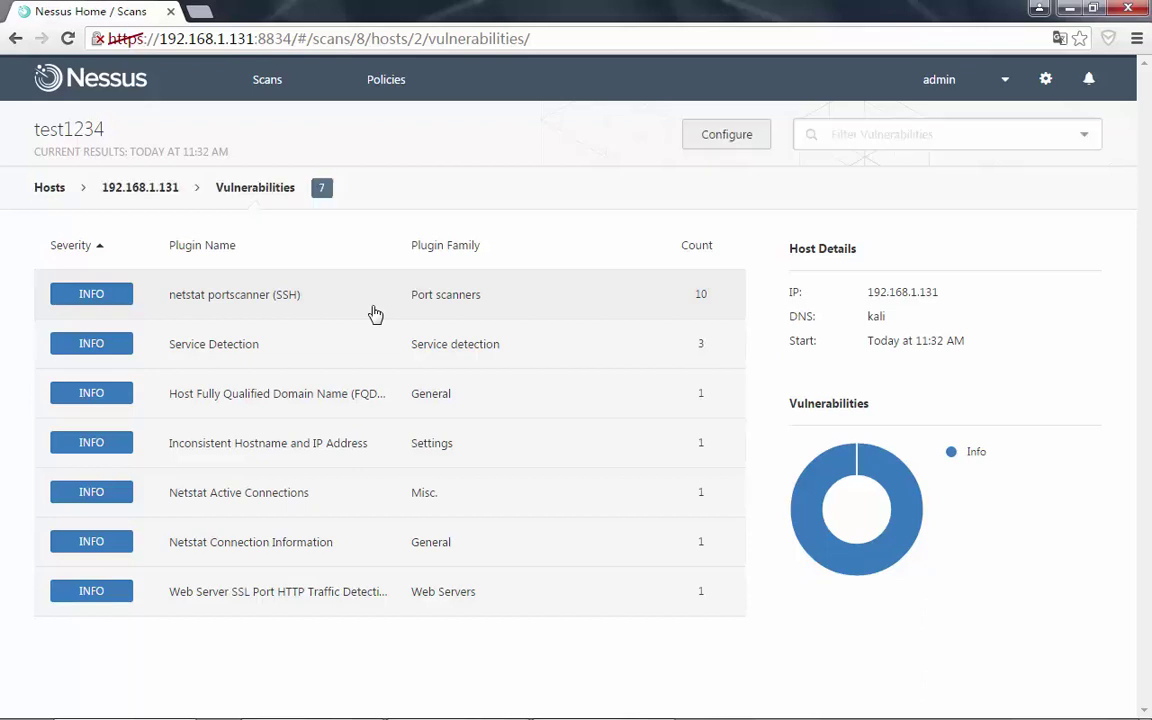
pyautogui.click(375, 314)
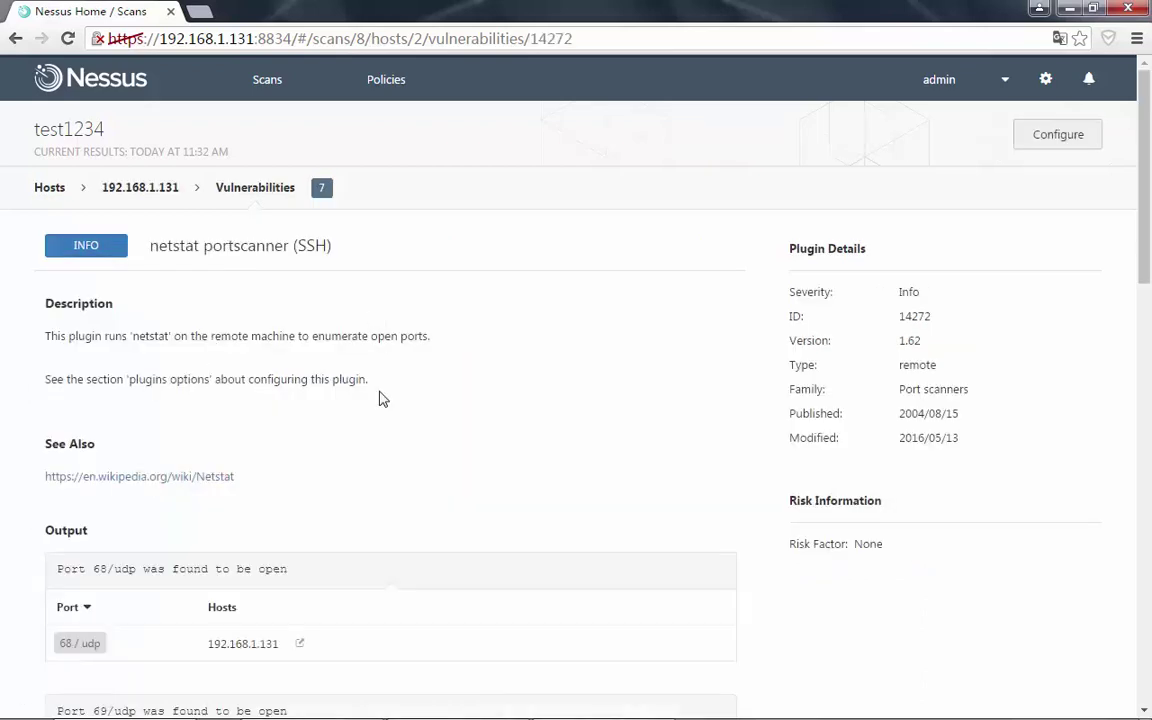
# Examine the description and the full list of open-port outputs of the "netstat portscanner (SSH)" finding
pyautogui.moveTo(411, 386); pyautogui.dragTo(116, 334)
pyautogui.click(327, 447)
pyautogui.scroll(-5, 279, 595)
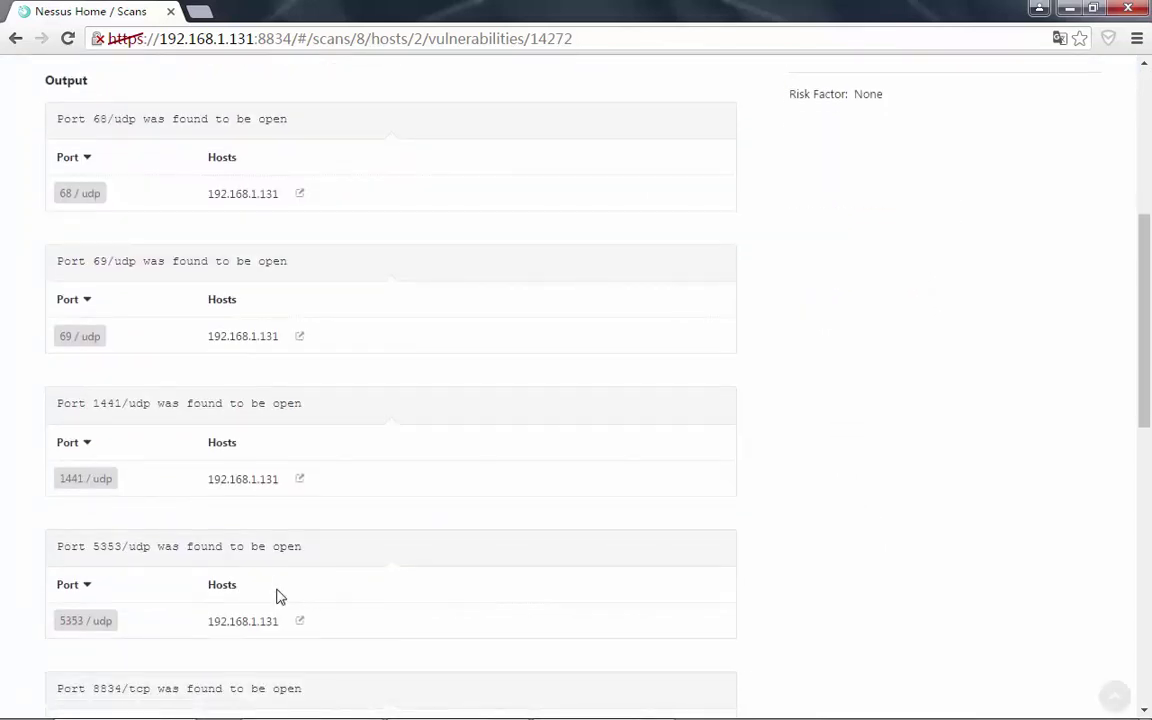
pyautogui.scroll(-5, 279, 595)
pyautogui.scroll(-2, 279, 595)
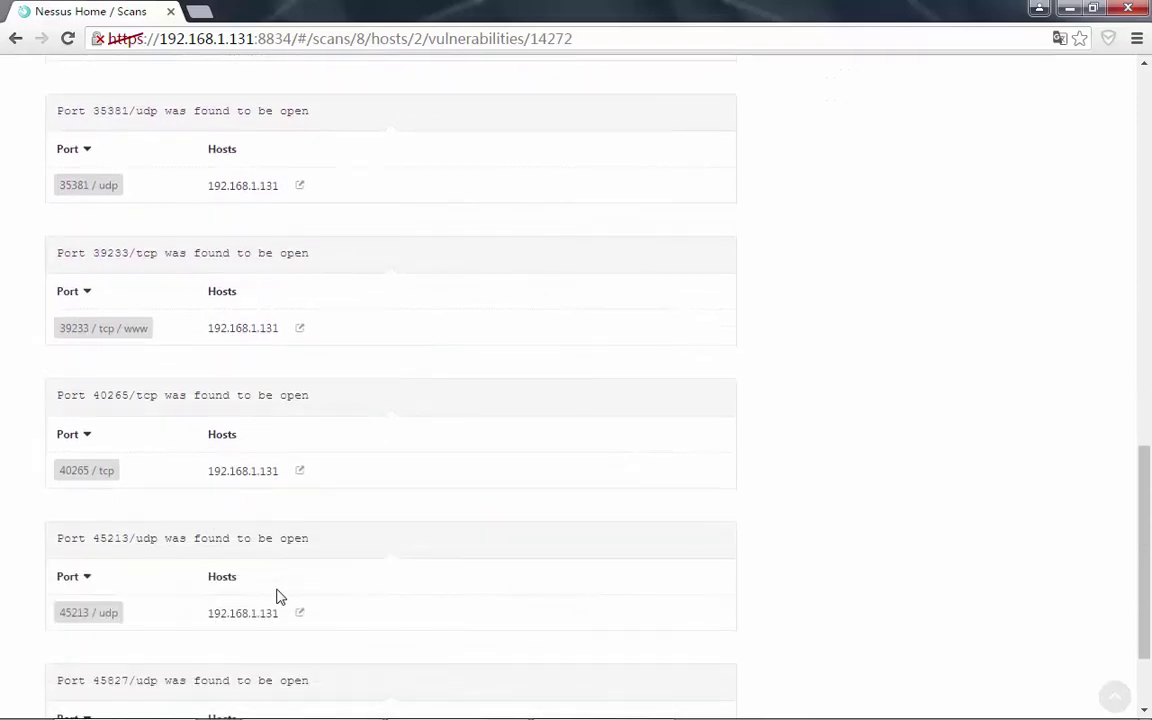
pyautogui.scroll(-2, 309, 411)
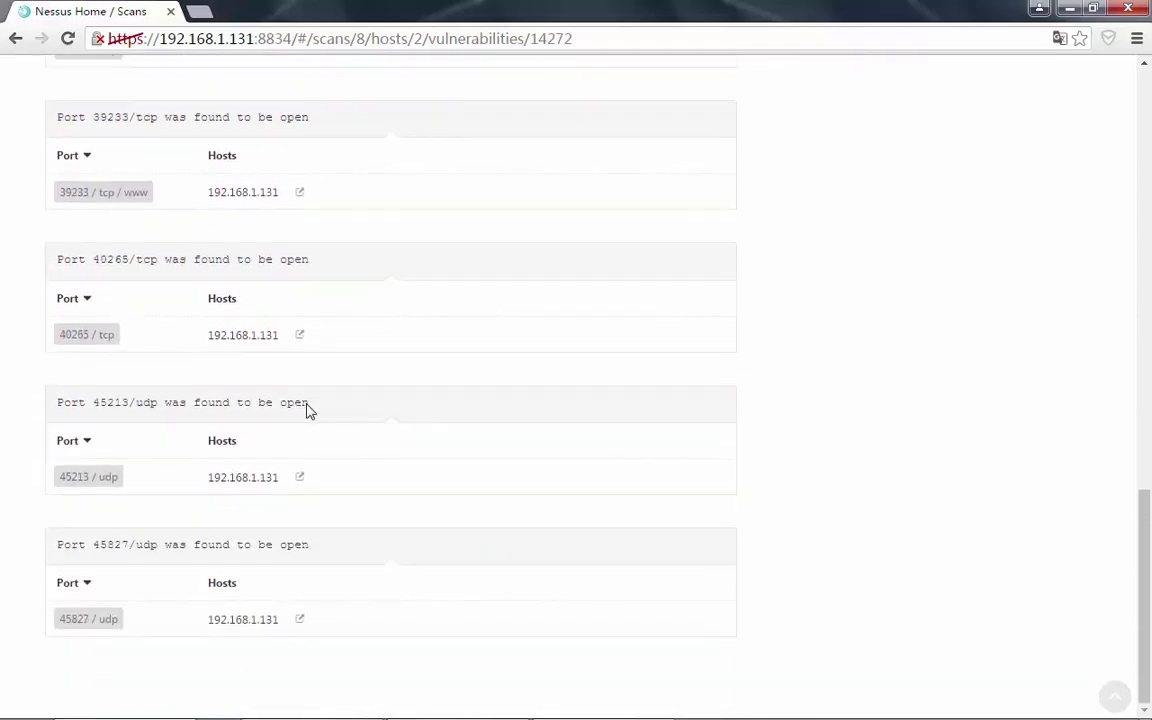
pyautogui.scroll(5, 309, 406)
pyautogui.scroll(8, 308, 404)
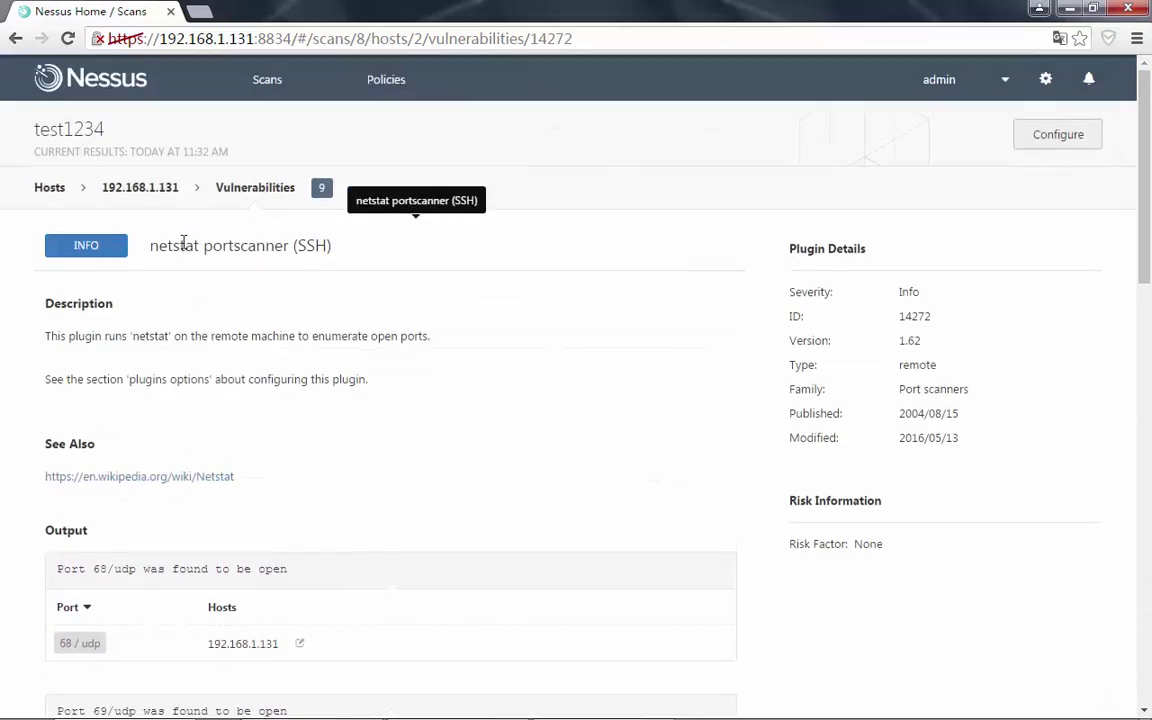
# Review the details of the "Web Server SSL Port HTTP Traffic Detection" finding for the host and return to its vulnerabilities list
pyautogui.click(254, 200)
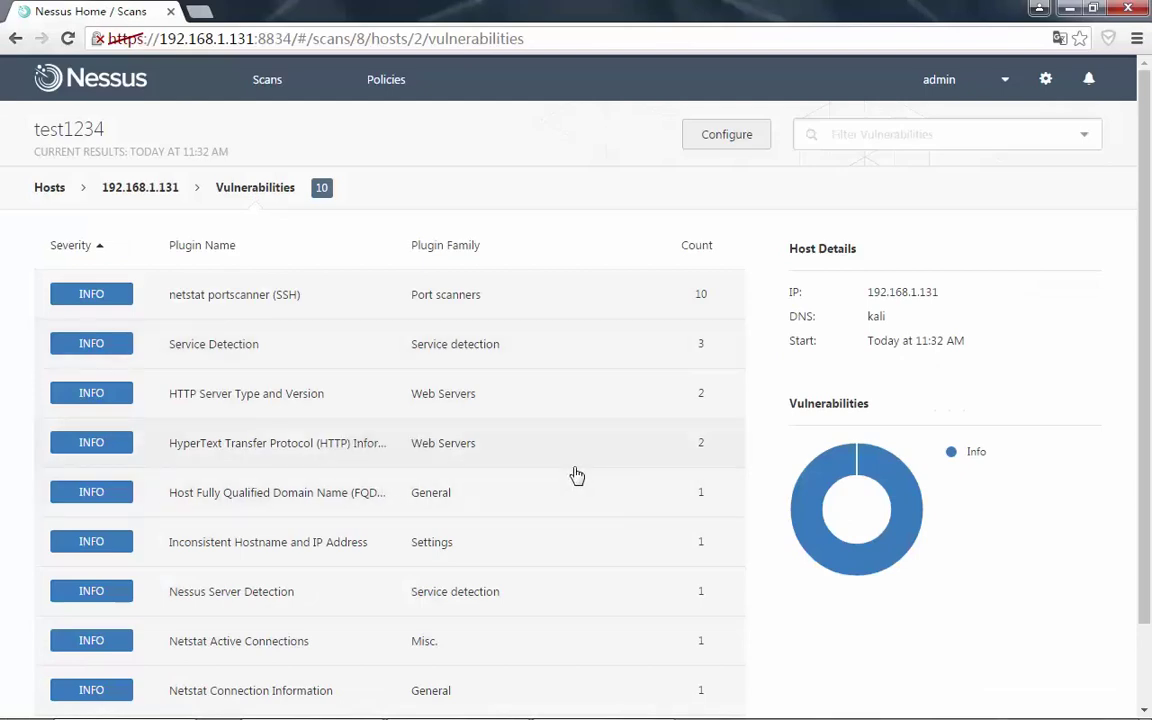
pyautogui.scroll(-1, 577, 475)
pyautogui.click(340, 650)
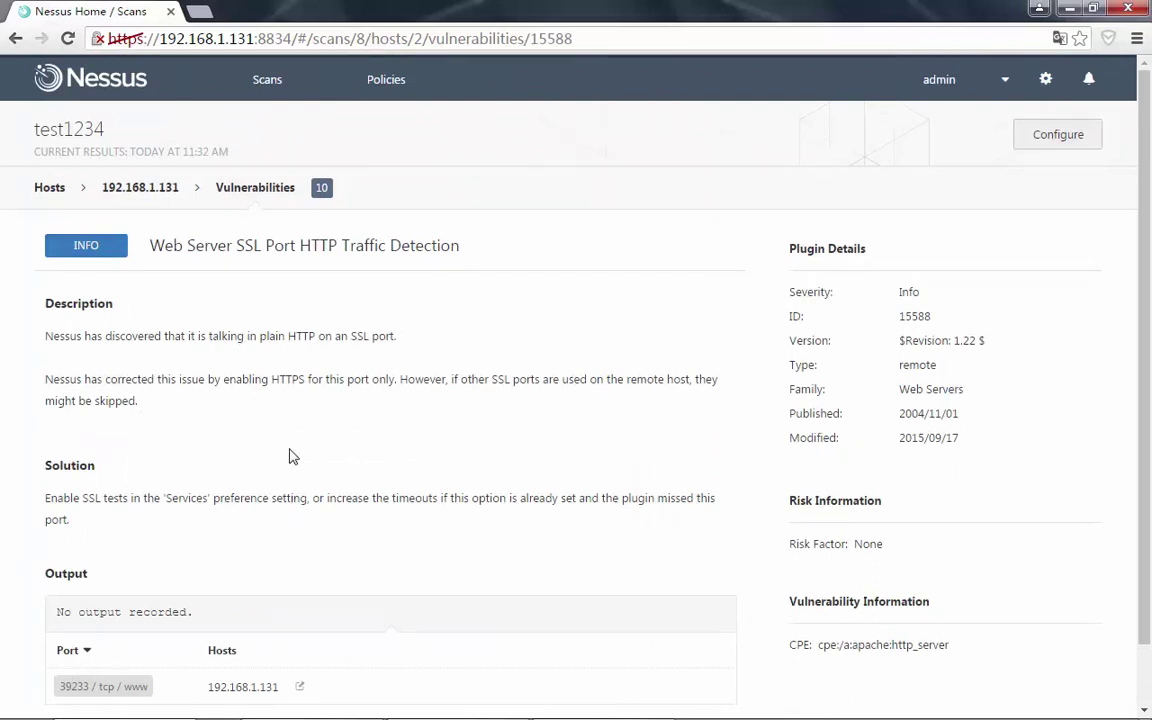
pyautogui.scroll(-1, 291, 452)
pyautogui.scroll(1, 250, 425)
pyautogui.click(15, 39)
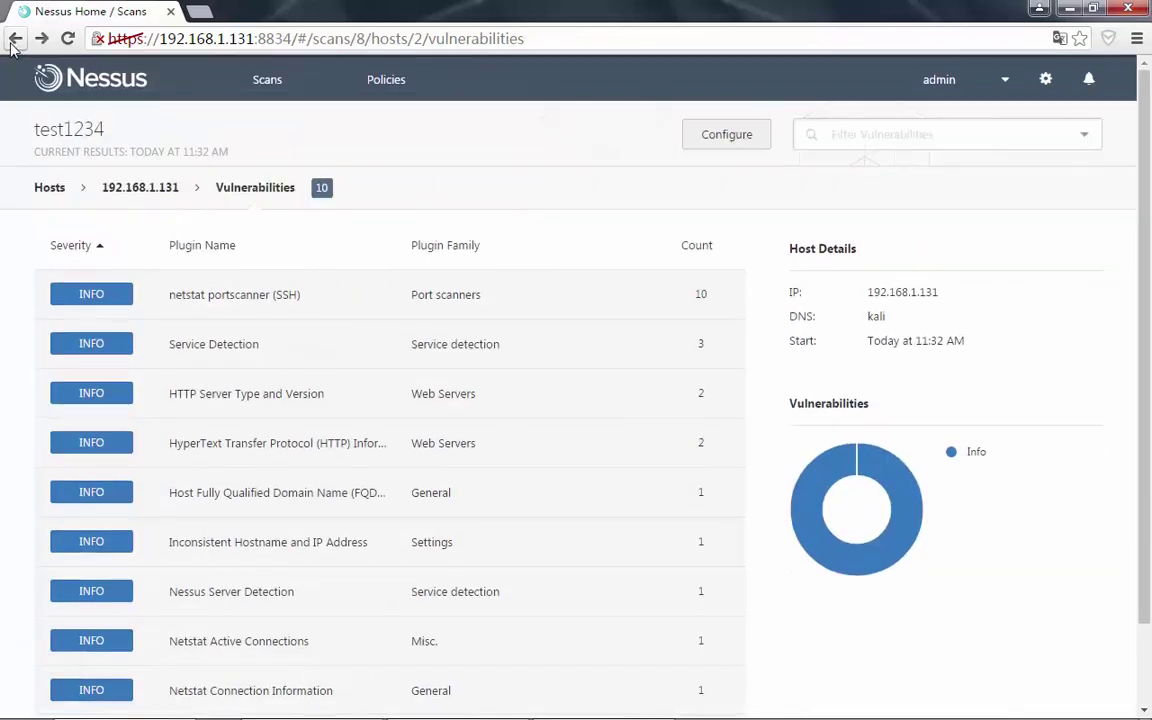
# Switch to the Nessus lesson presentation in PowerPoint and go from the exercise slide to the closing slide 4
pyautogui.click(118, 94)
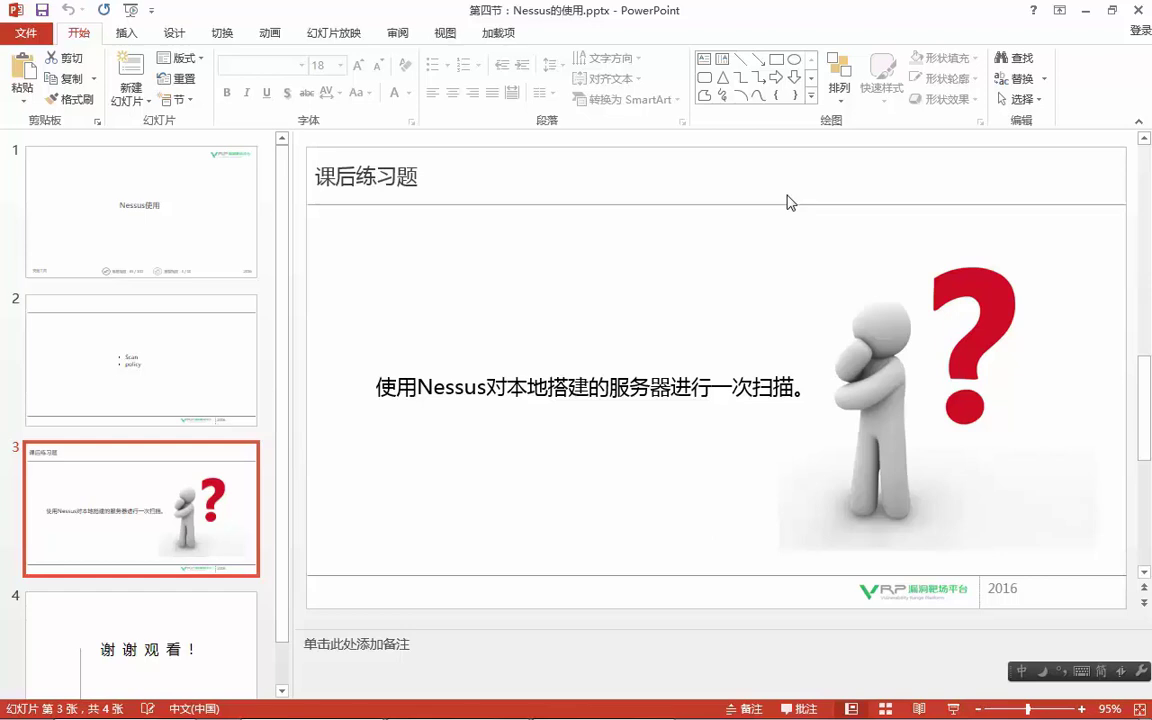
pyautogui.press('pagedown')
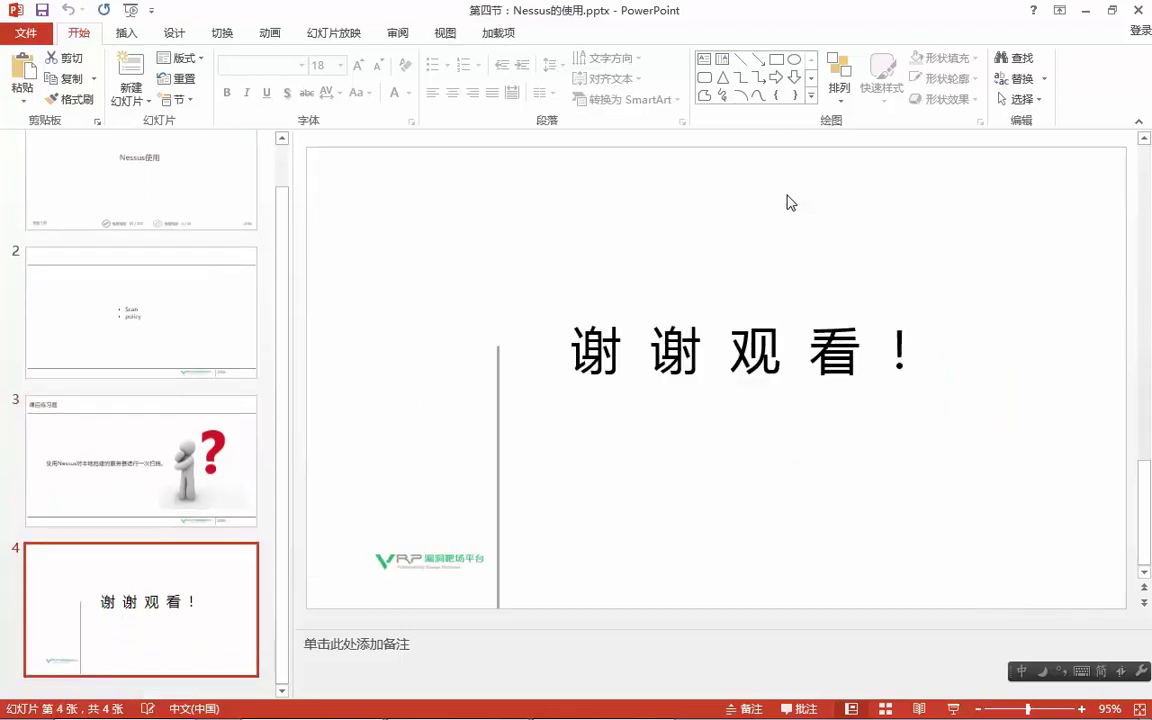